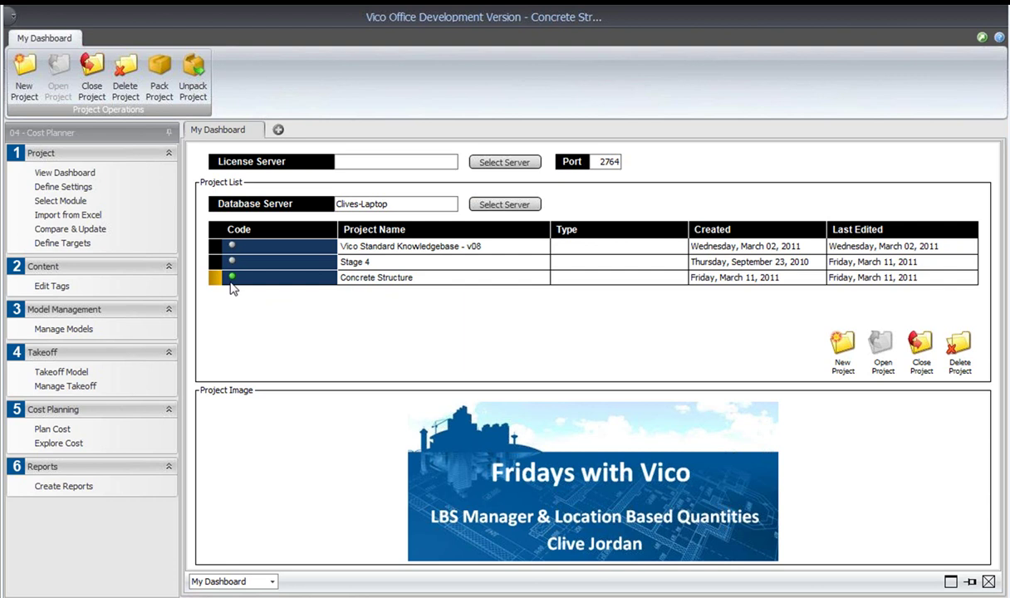
Switch the workflow to 07 - Schedule Planner and open the project's model management view.
left_click(88, 137)
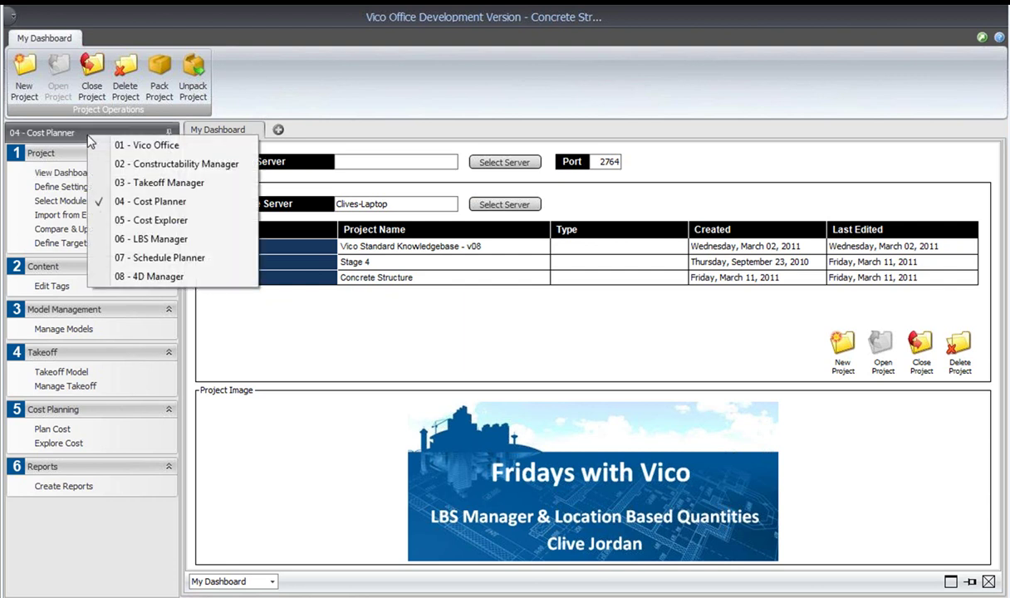
left_click(186, 257)
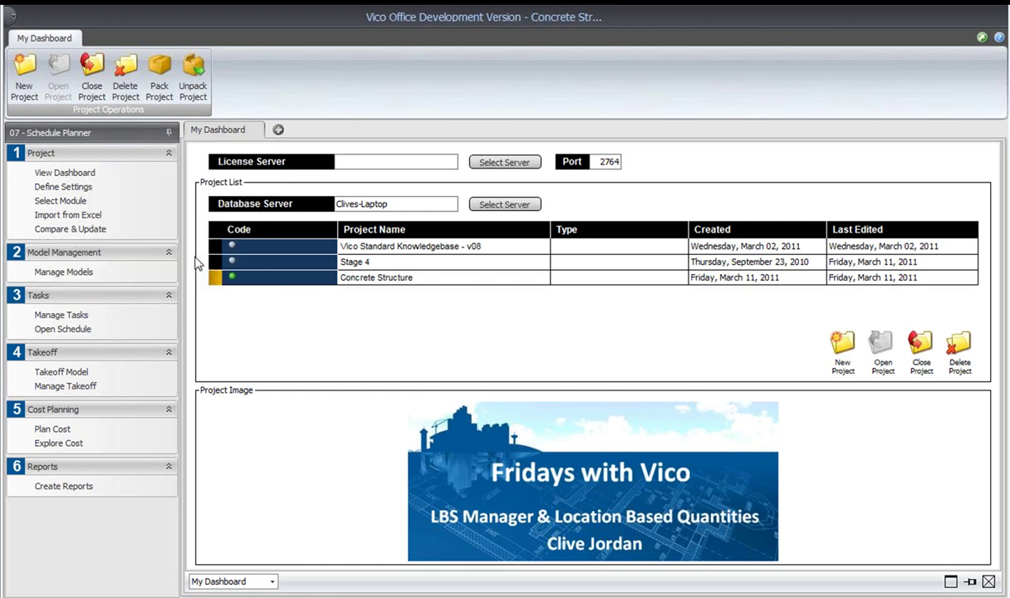
left_click(74, 276)
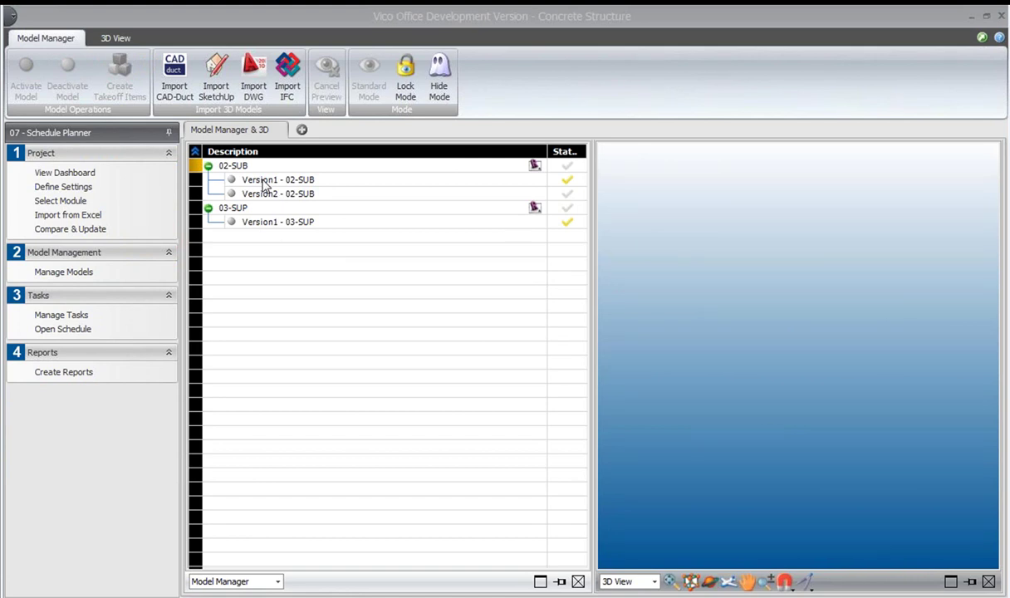
Activate Version1 of the 02-SUB model.
left_click(265, 184)
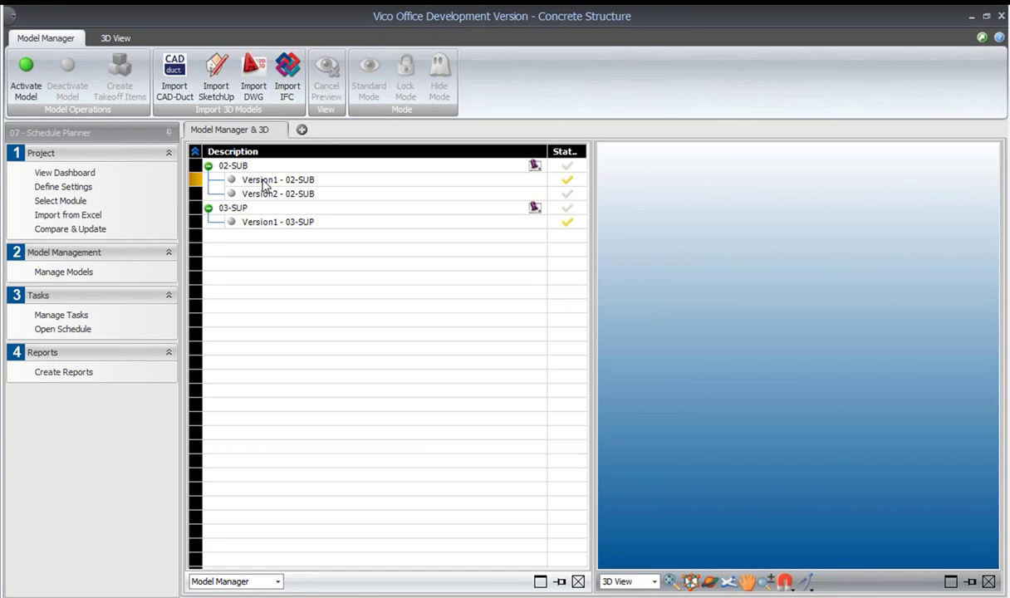
left_click(209, 165)
left_click(208, 180)
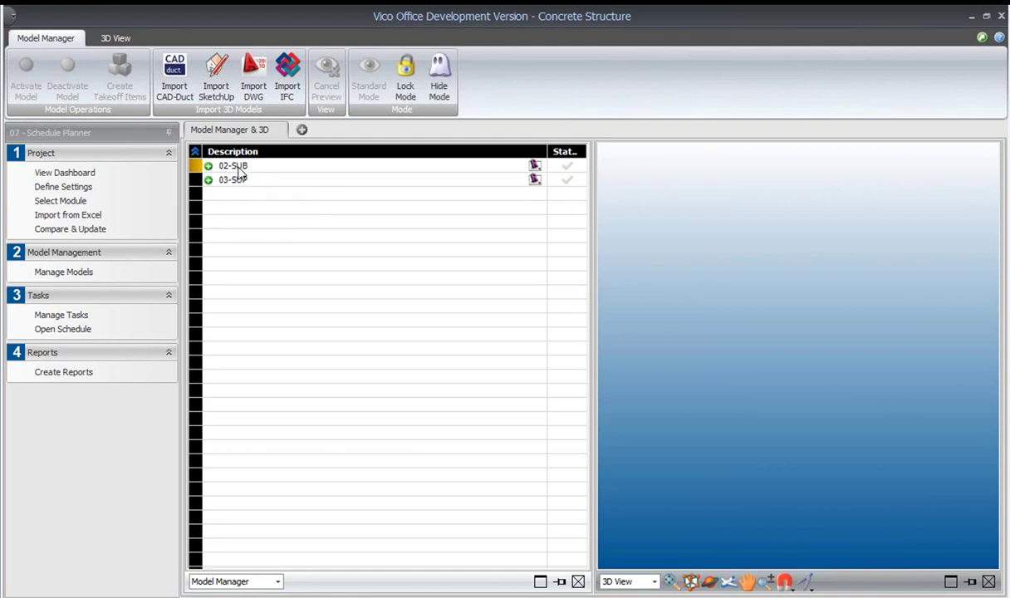
left_click(209, 165)
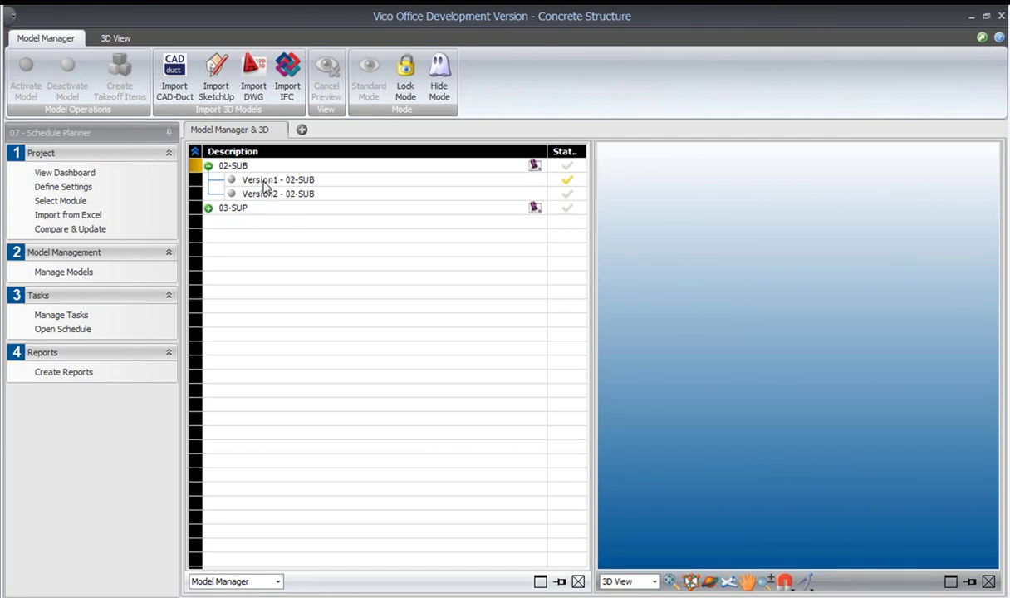
left_click(263, 183)
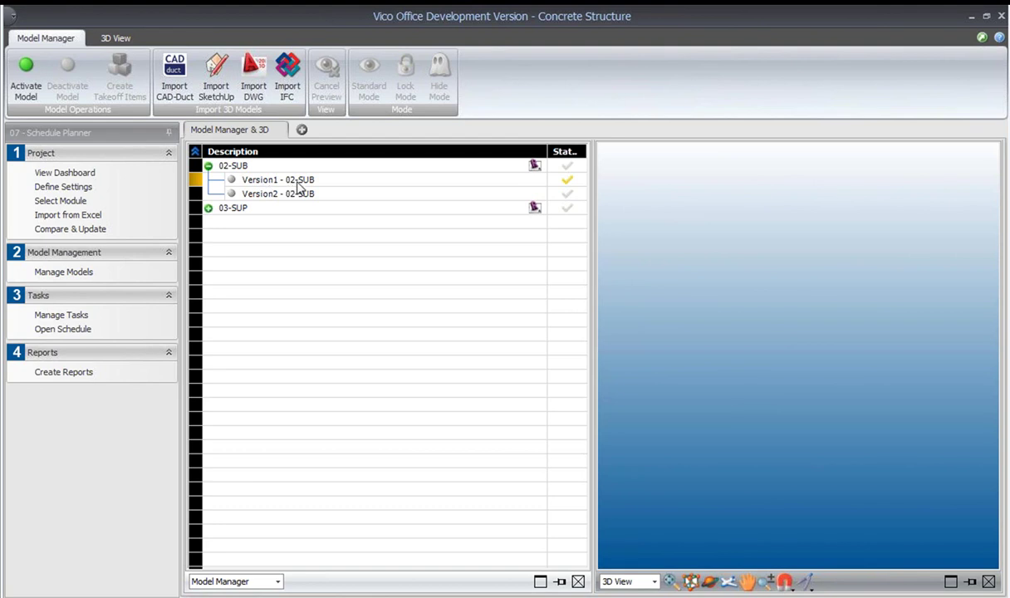
left_click(27, 91)
left_click(416, 465)
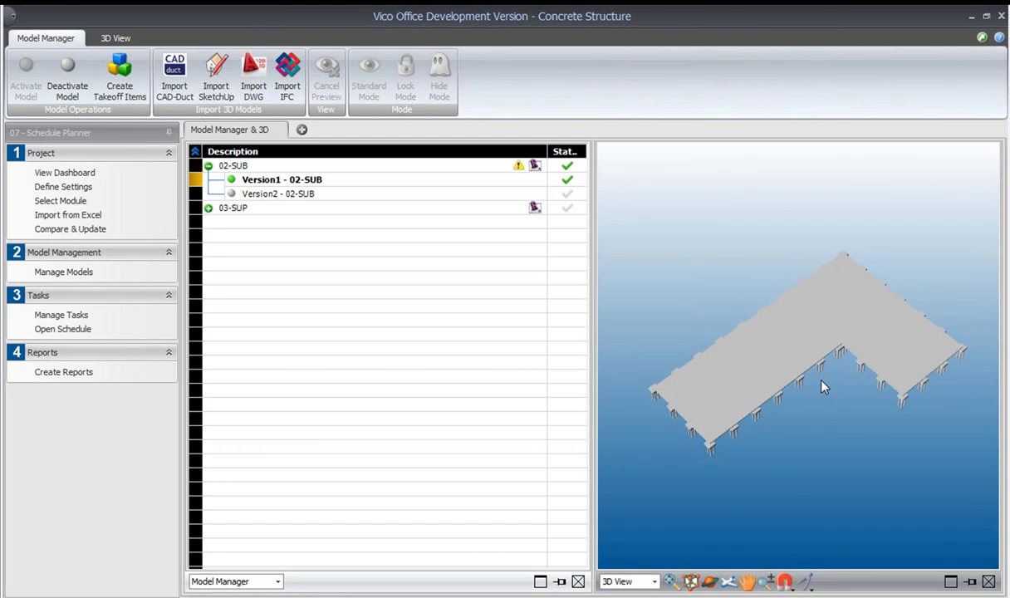
Orbit and zoom the activated substructure model to examine the slab and the piles beneath it.
left_click(796, 473)
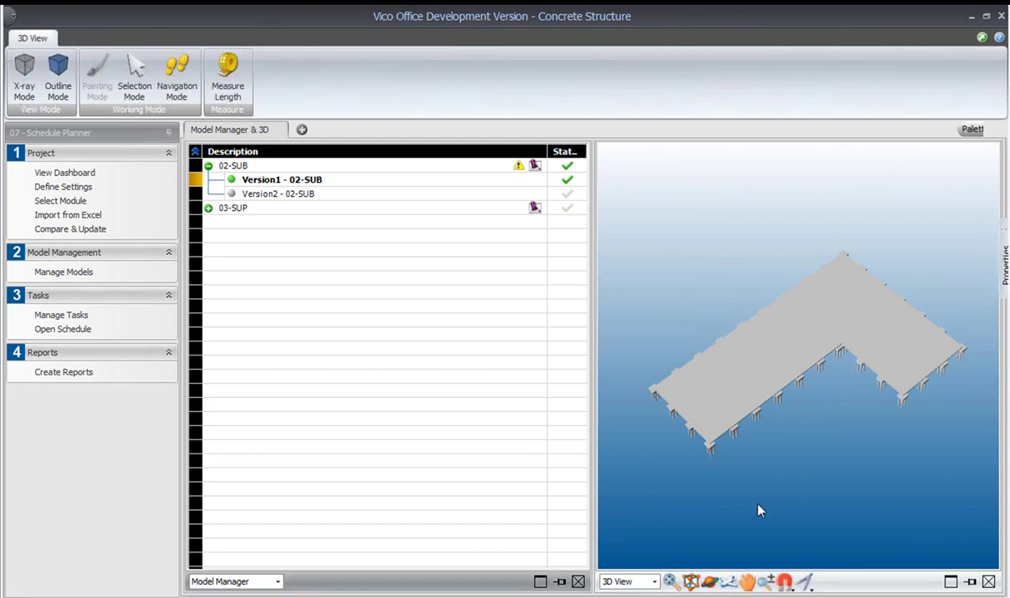
left_click(716, 581)
left_click_drag(690, 473, 794, 436)
left_click_drag(706, 465, 704, 528)
scroll(744, 463, "up", 5)
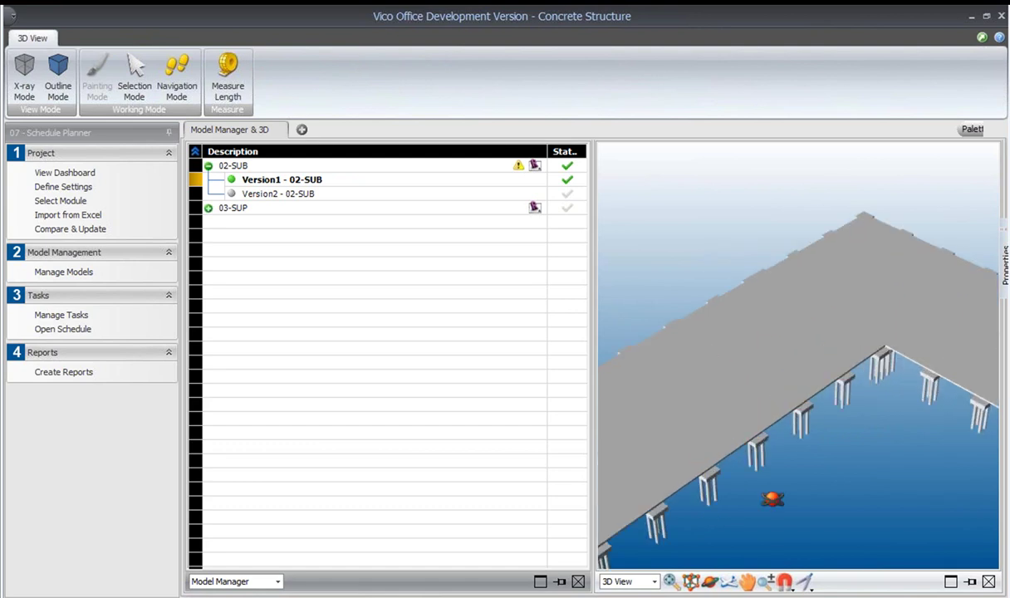
scroll(795, 466, "down", 5)
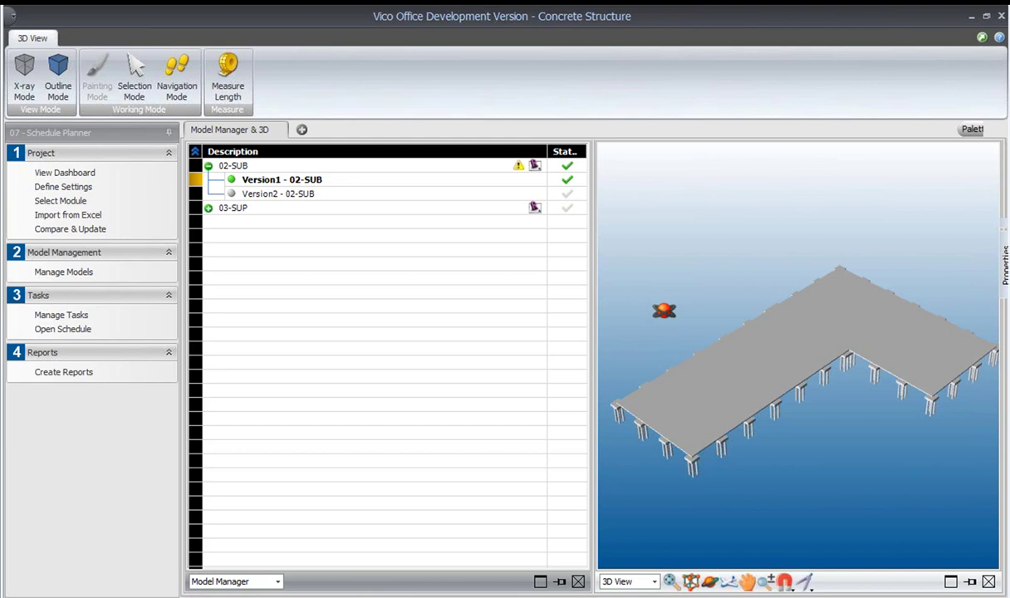
Open the project schedule in Vico Control, maximise its window and display the Gantt view.
left_click(77, 330)
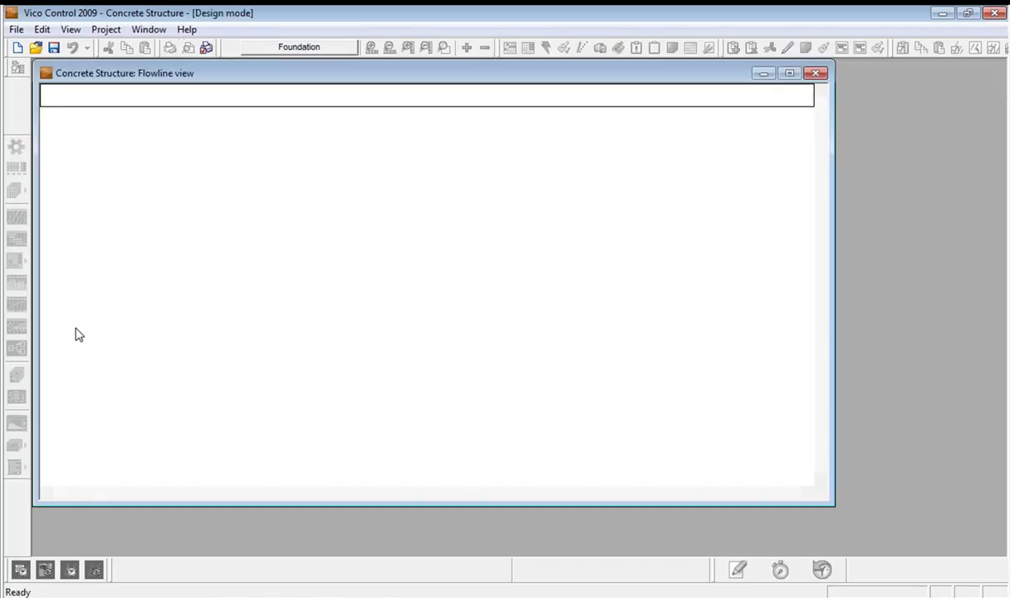
double_click(396, 73)
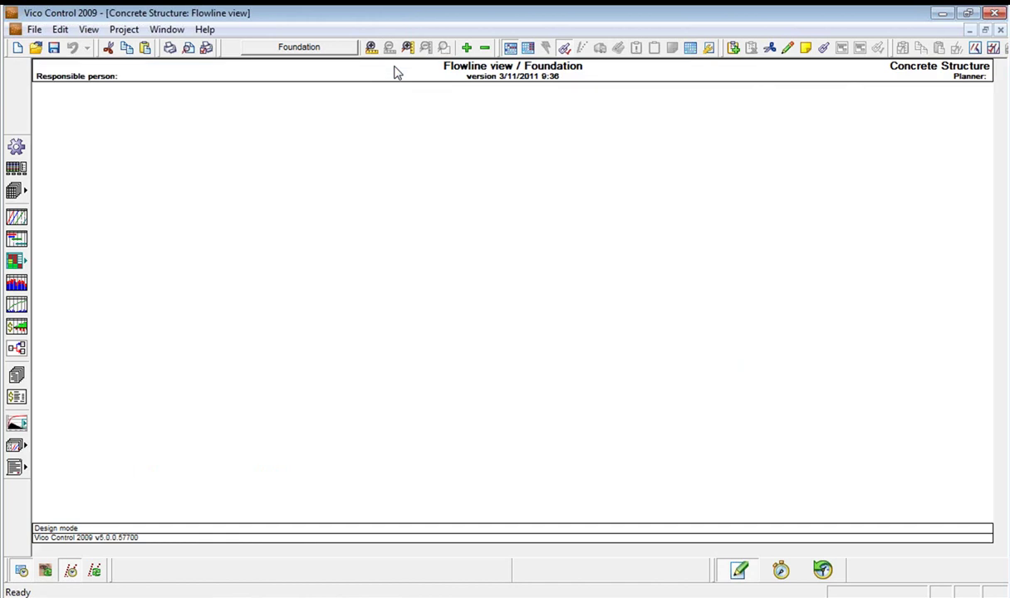
left_click(22, 240)
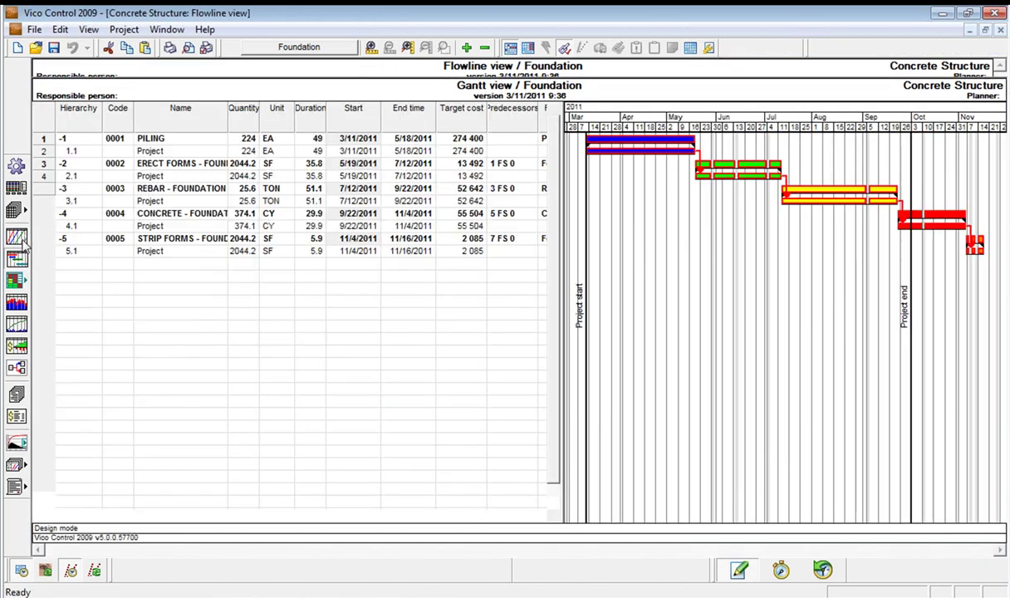
Collapse all foundation tasks to their summary rows in the Gantt view, and close Vico Control.
left_click(62, 140)
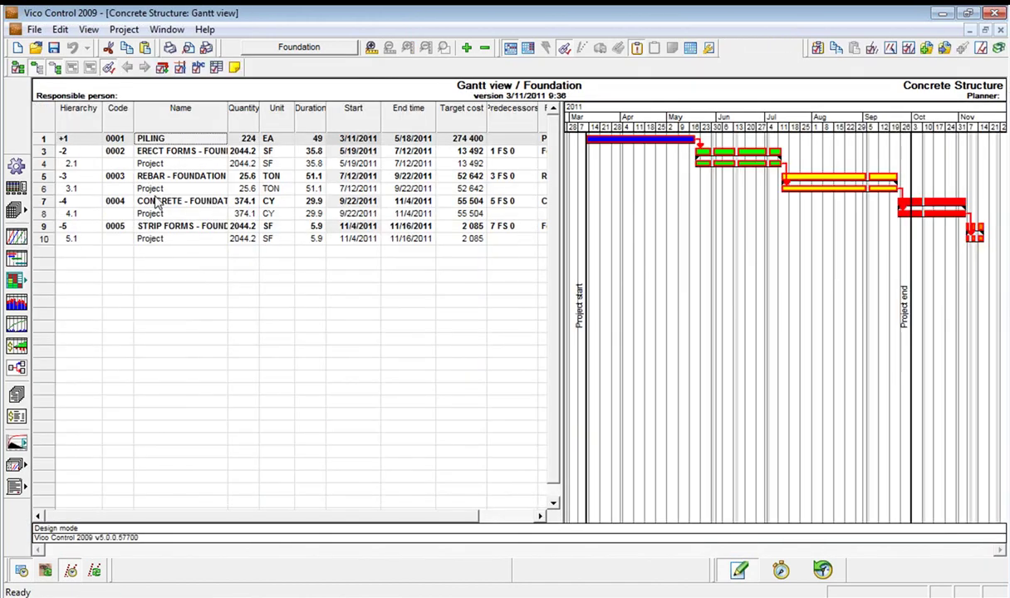
left_click(484, 48)
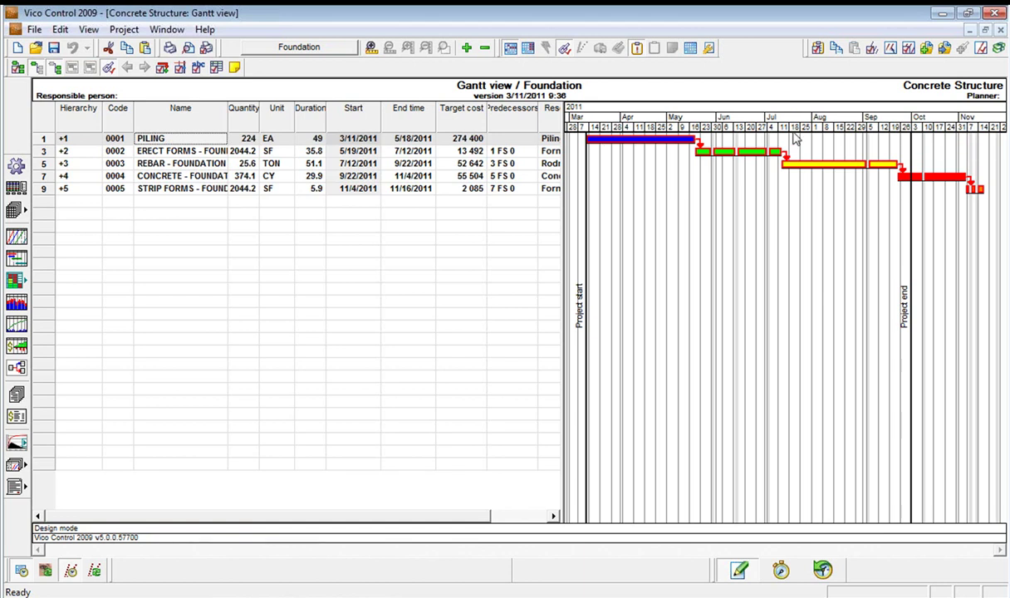
left_click(991, 14)
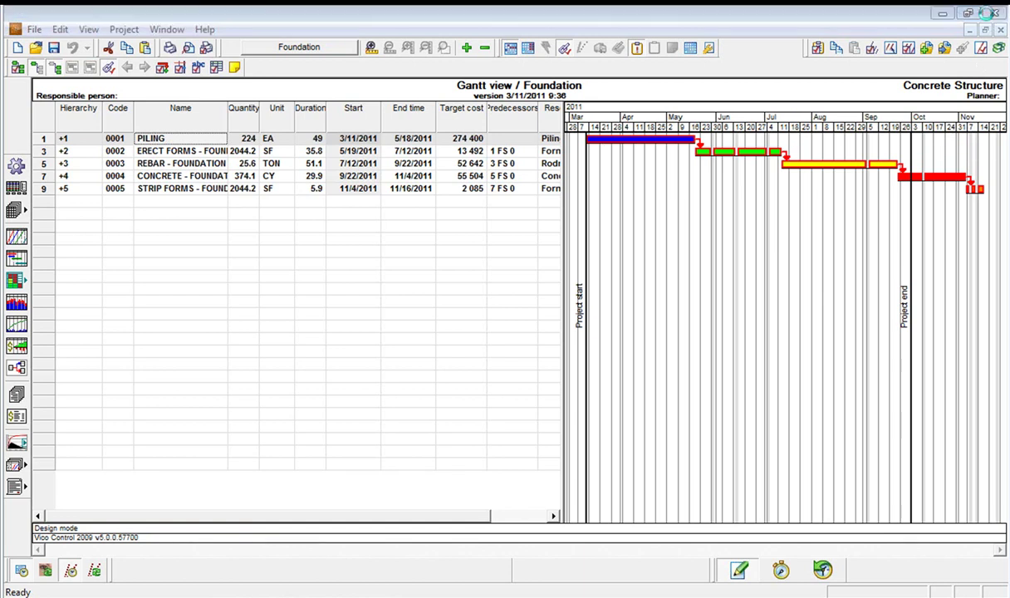
left_click(458, 344)
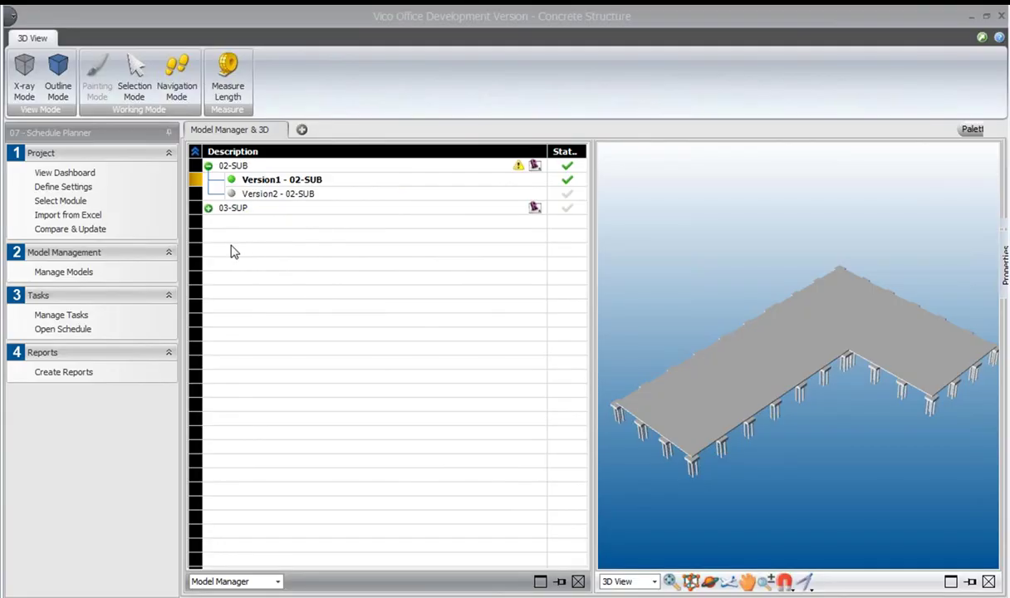
Switch the workflow to 06 - LBS Manager and open the location definitions.
left_click(117, 139)
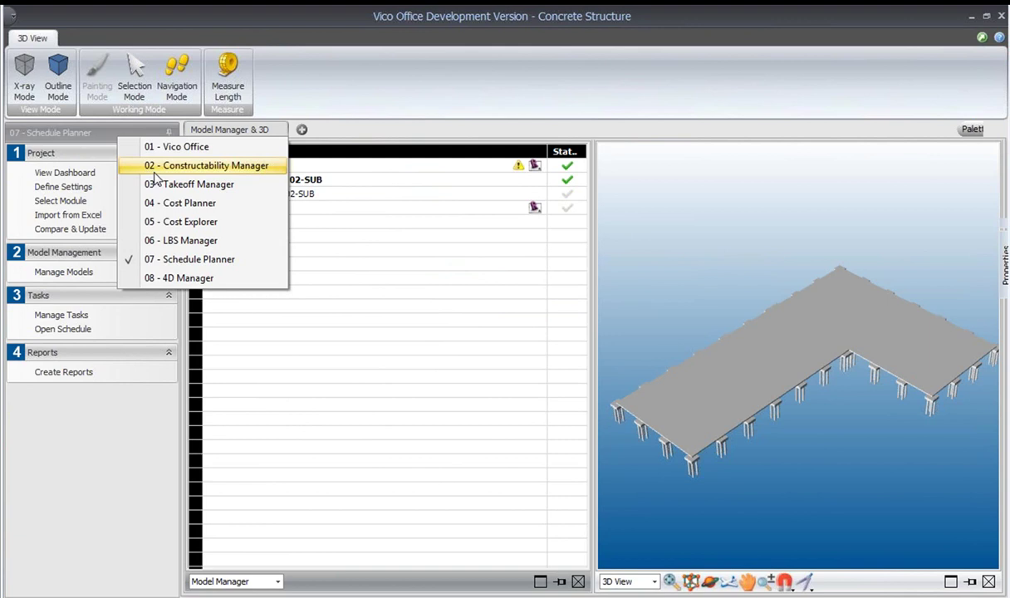
left_click(226, 248)
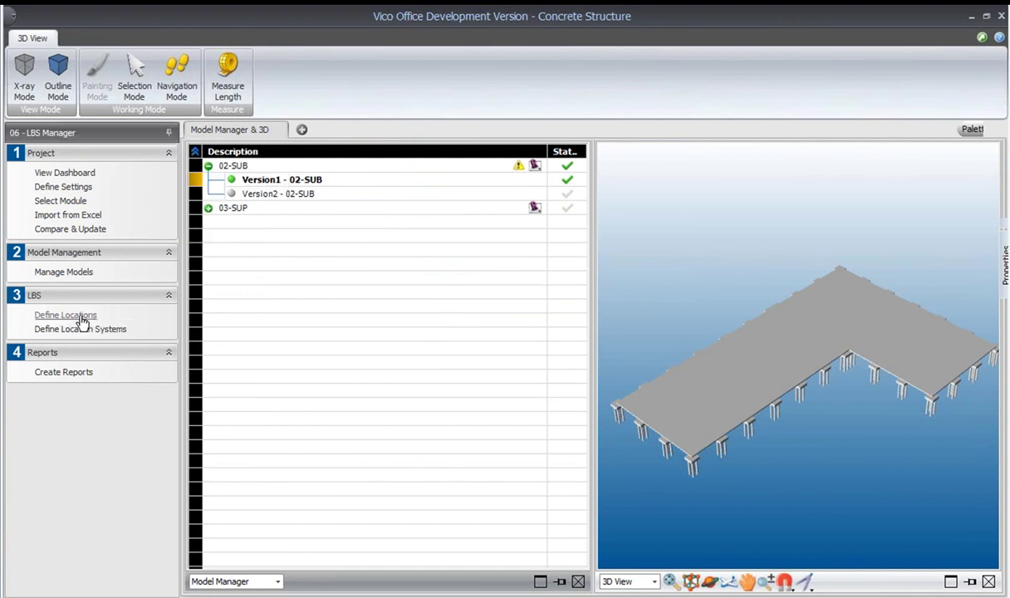
left_click(83, 317)
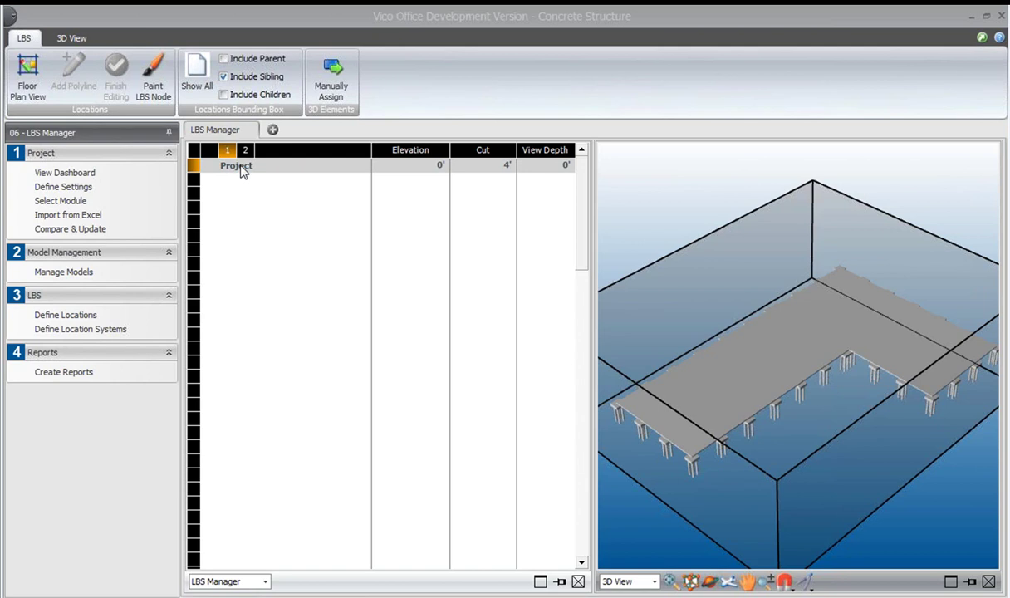
Apply a Floor Split to the Project location and expand it to show its floors.
right_click(242, 170)
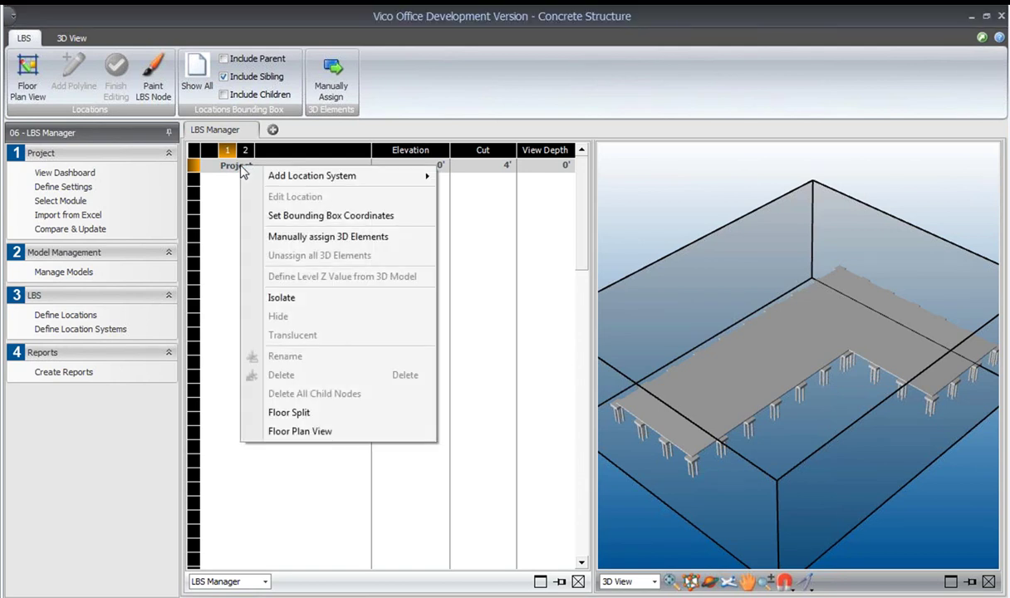
left_click(333, 414)
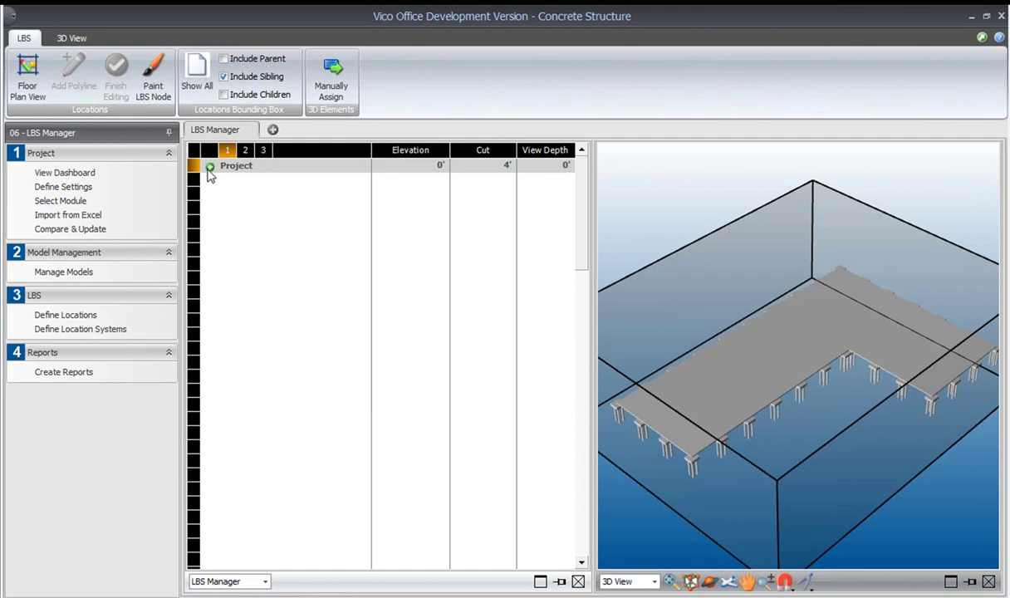
left_click(209, 166)
Rename the lower floor, Unnamed (1), as FND.
left_click(281, 196)
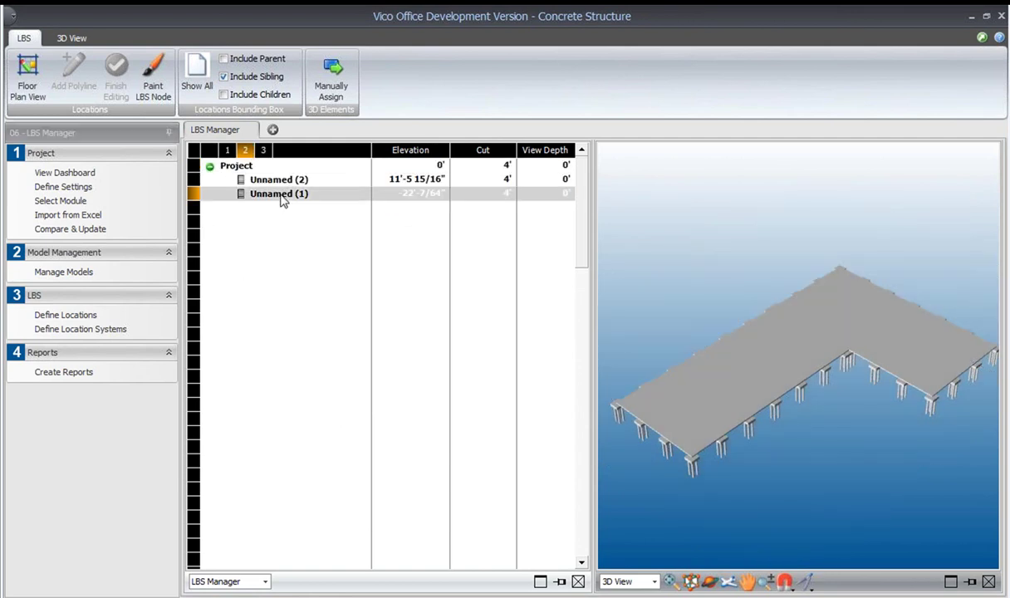
left_click(281, 196)
type("FND")
key("Return")
Rename the upper floor, Unnamed (2), as 1ST.
left_click(269, 180)
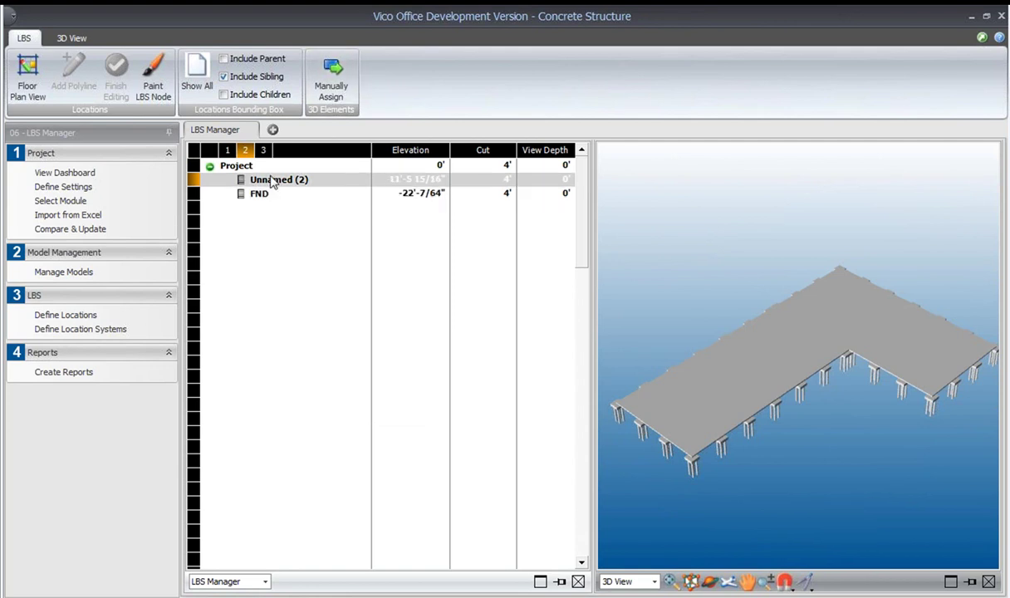
left_click(271, 176)
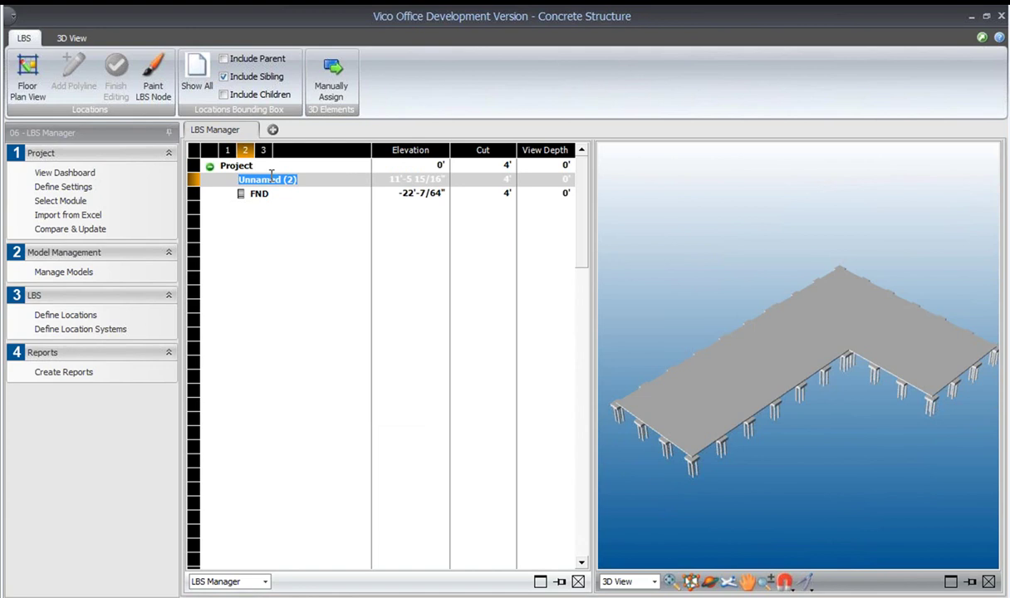
type("1S")
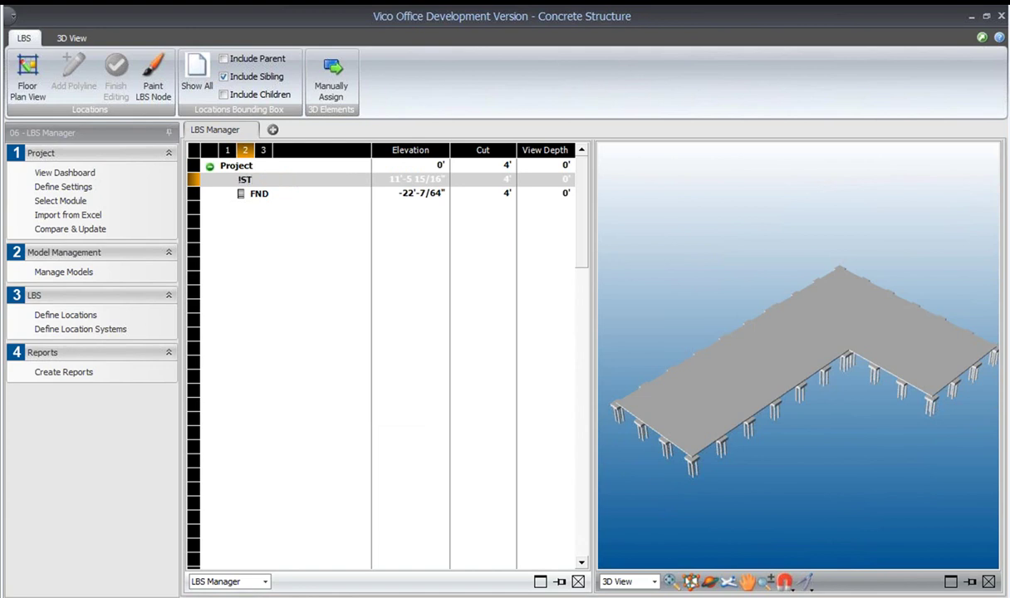
type("T")
key("Return")
Set the elevation of the 1ST floor to 0'.
left_click(403, 180)
left_click_drag(436, 183, 332, 186)
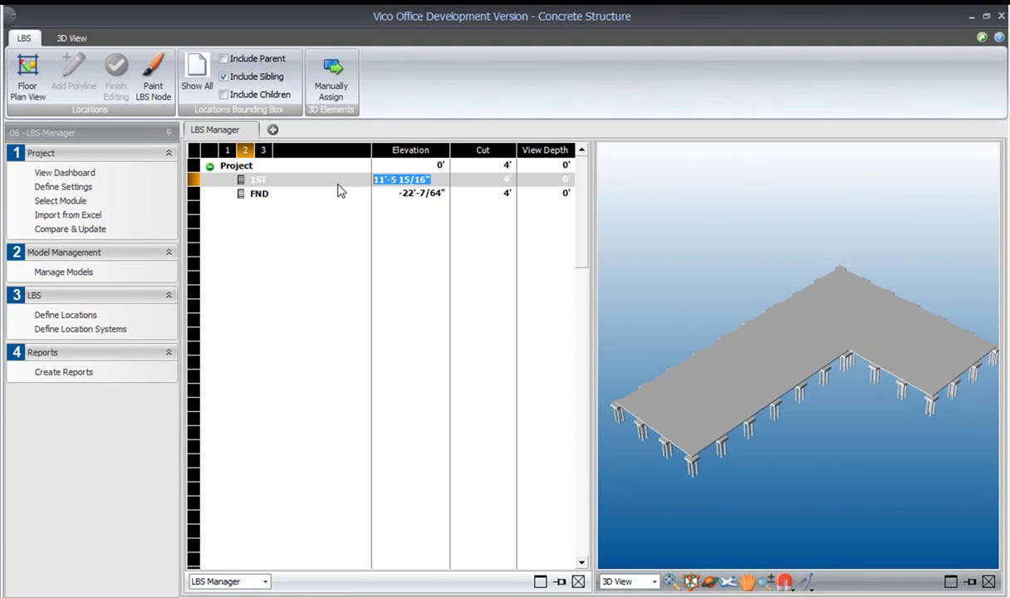
type("0'")
key("Return")
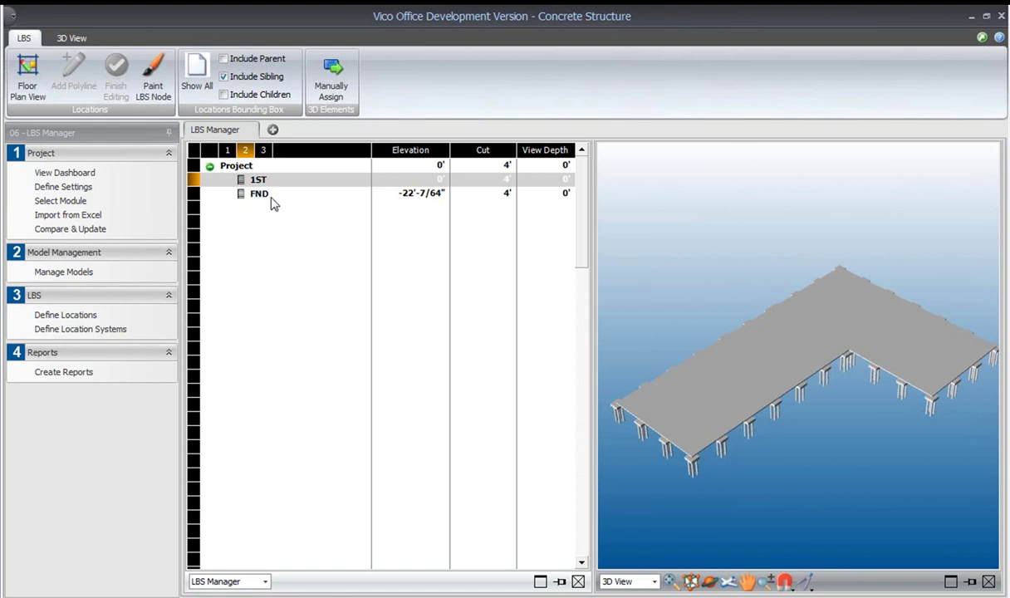
left_click(420, 194)
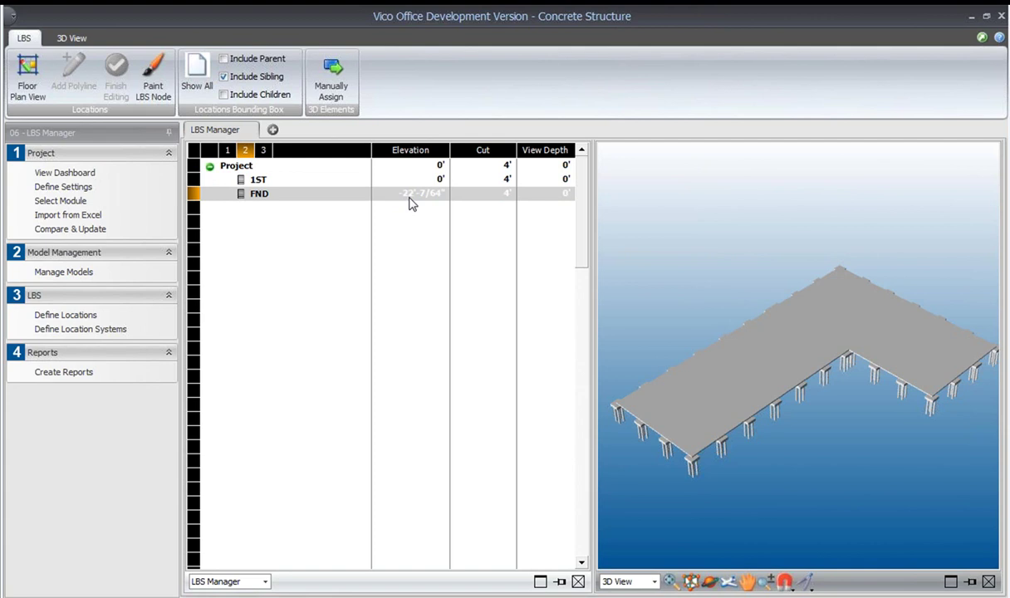
left_click(438, 181)
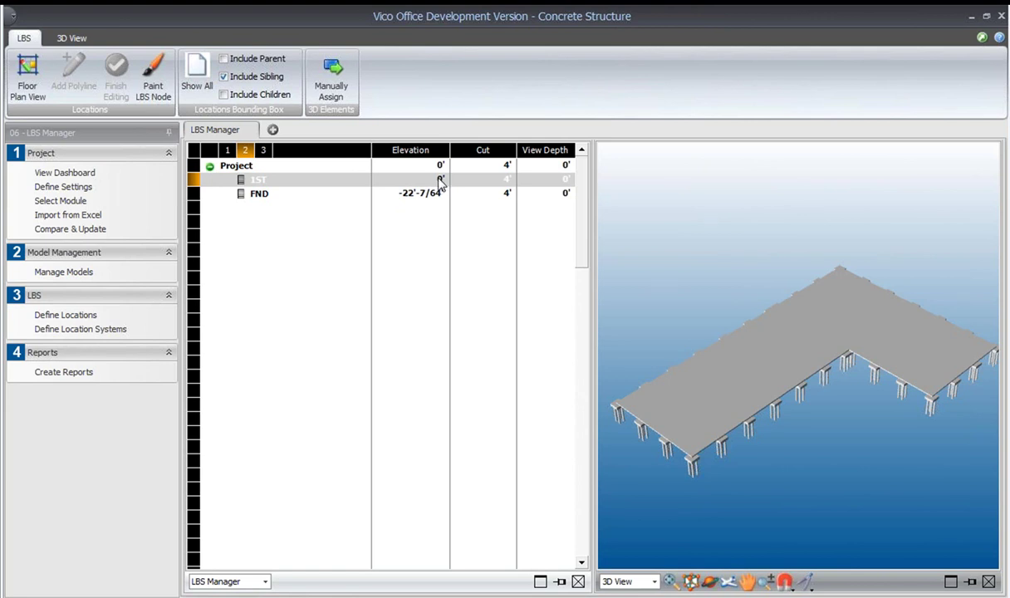
Add a new single-pane view set and display the Model Manager in it.
left_click(272, 130)
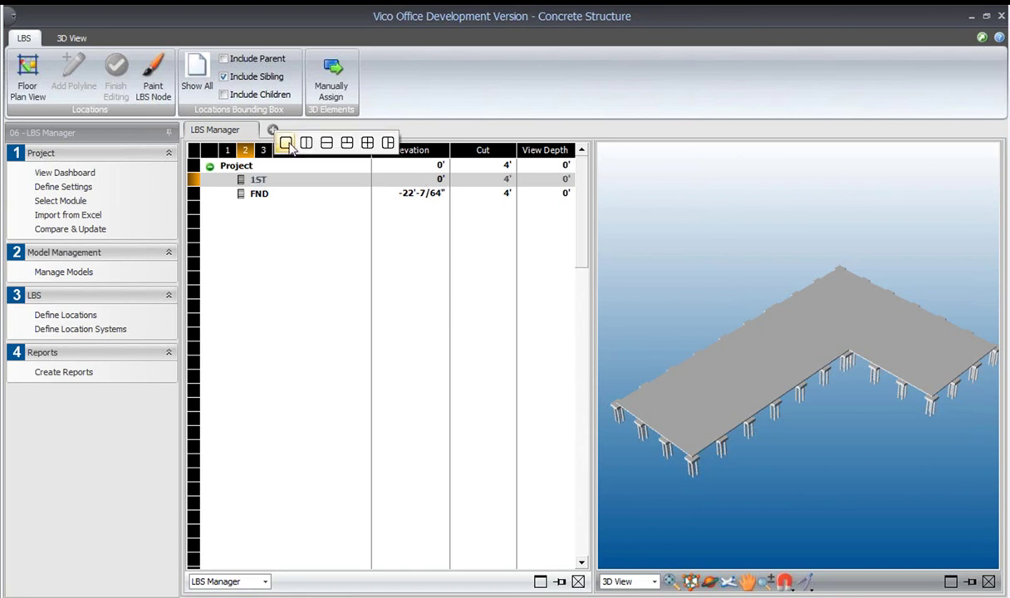
left_click(287, 144)
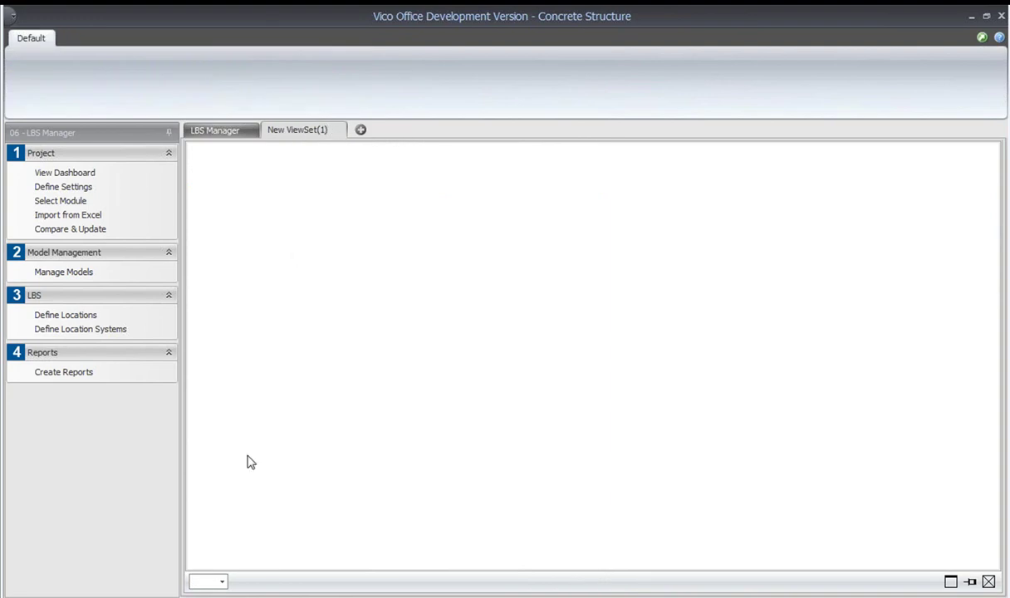
left_click(220, 581)
scroll(224, 540, "down", 3)
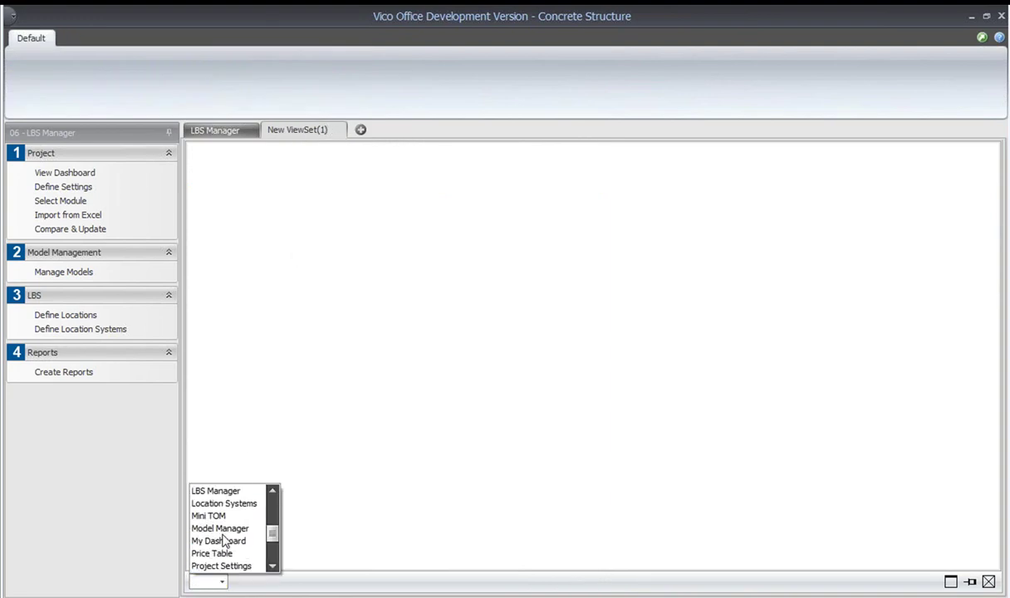
left_click(225, 530)
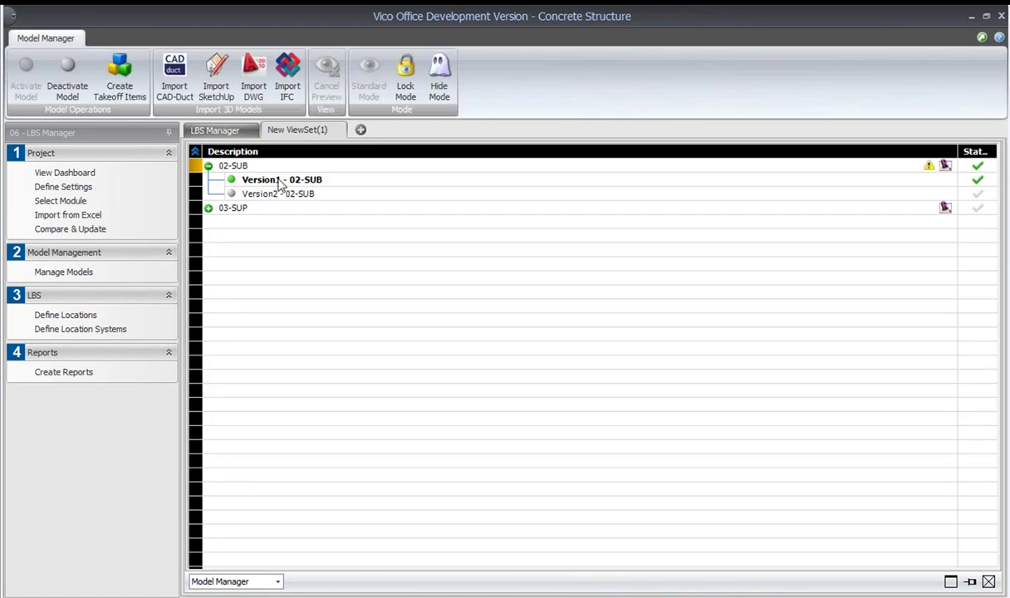
Create takeoff items for the active Version1 - 02-SUB model, accepting the takeoff item creation settings.
right_click(280, 181)
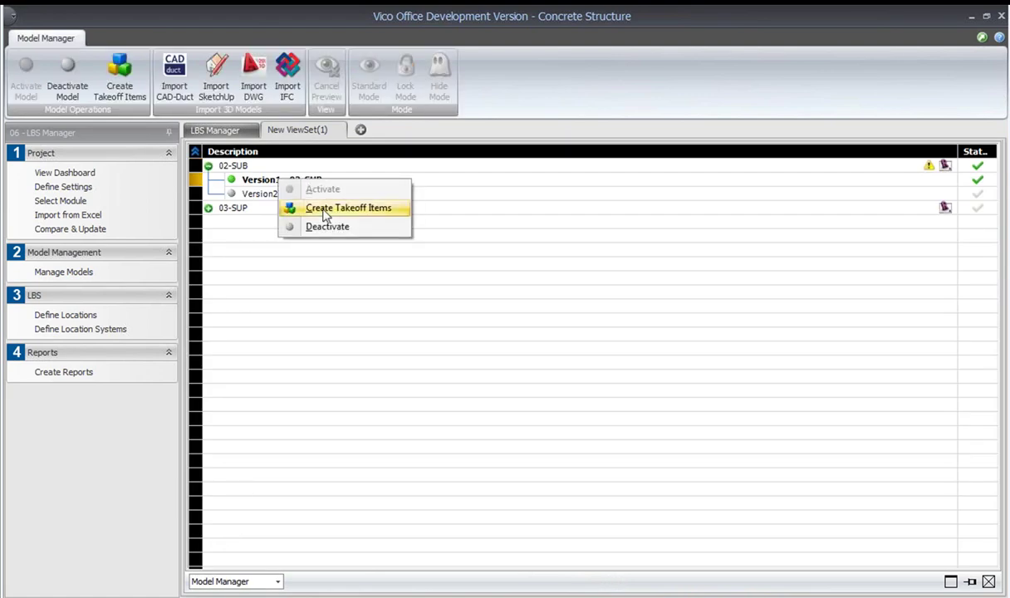
left_click(322, 212)
left_click(414, 465)
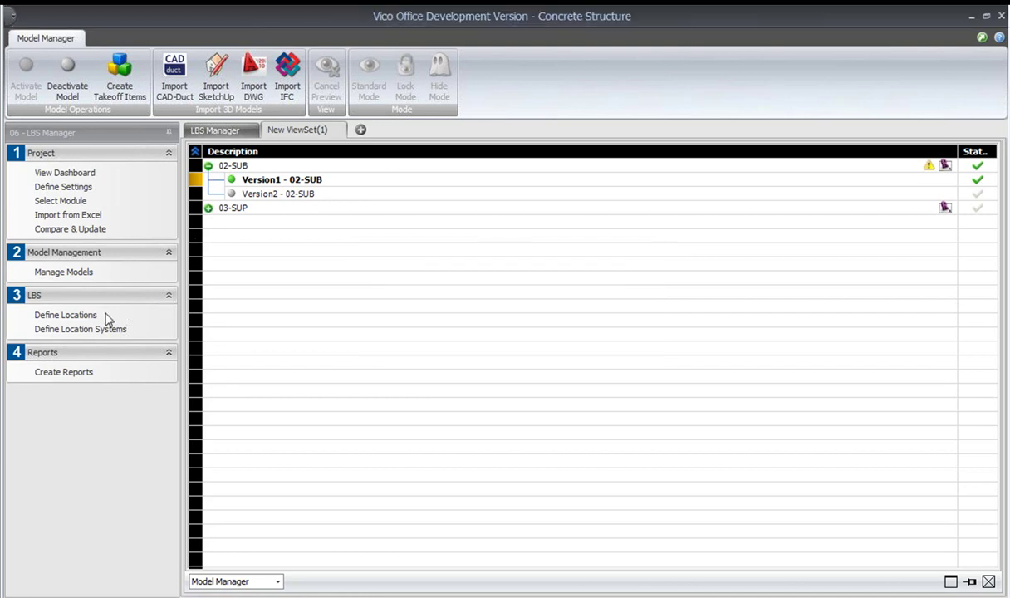
Open the location definitions, expand Project, and compare the 1ST and FND bounding boxes from a low angle in 3D.
left_click(61, 317)
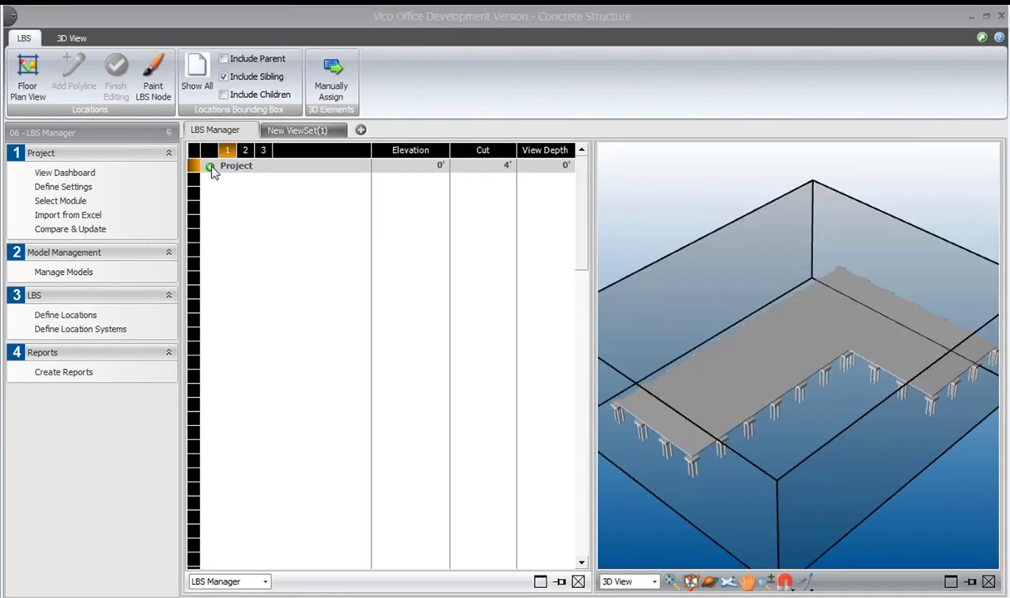
left_click(210, 166)
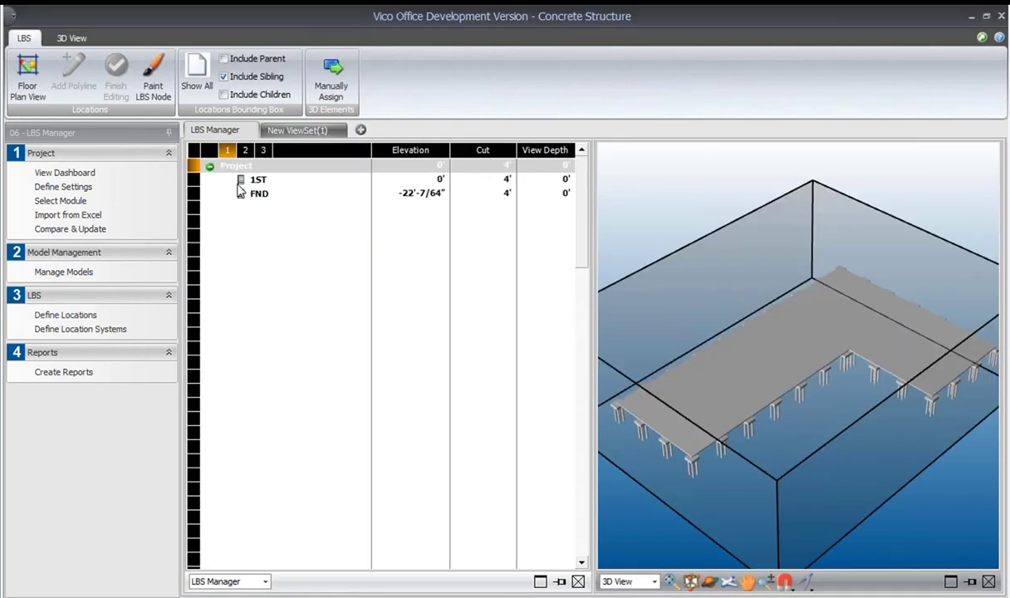
left_click(262, 197)
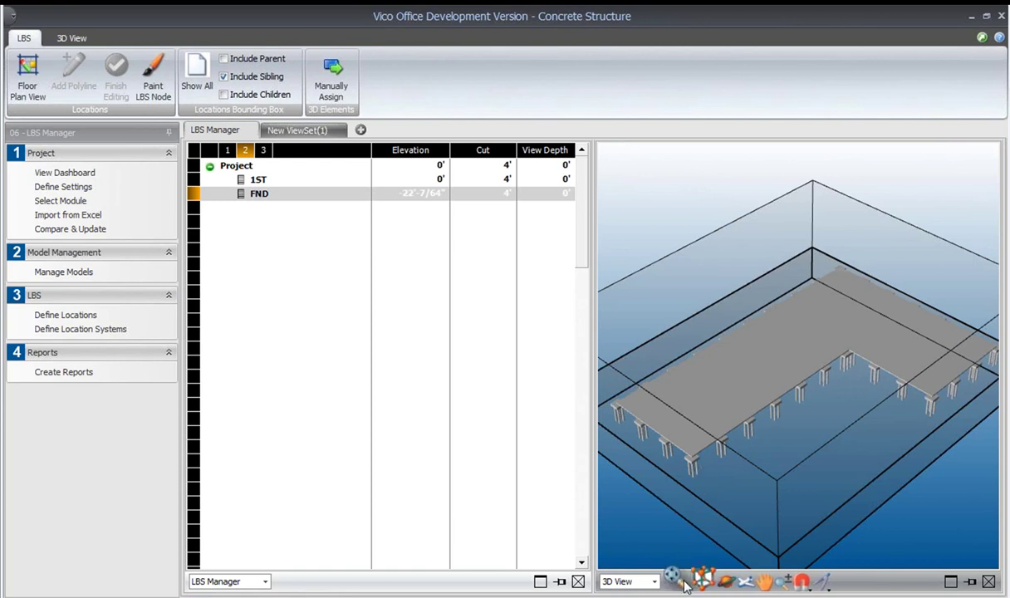
left_click(690, 581)
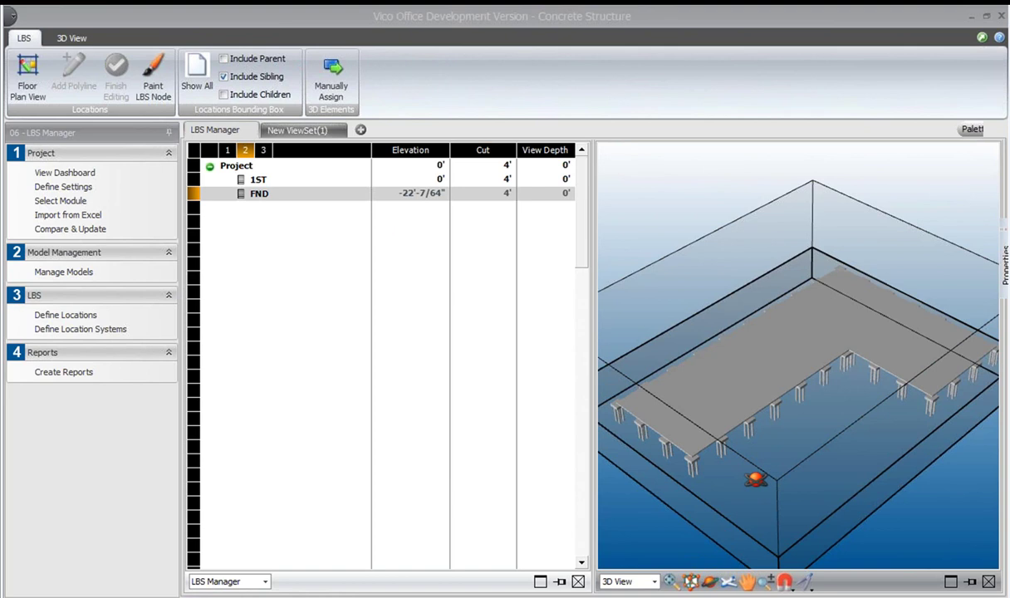
left_click_drag(754, 479, 841, 453)
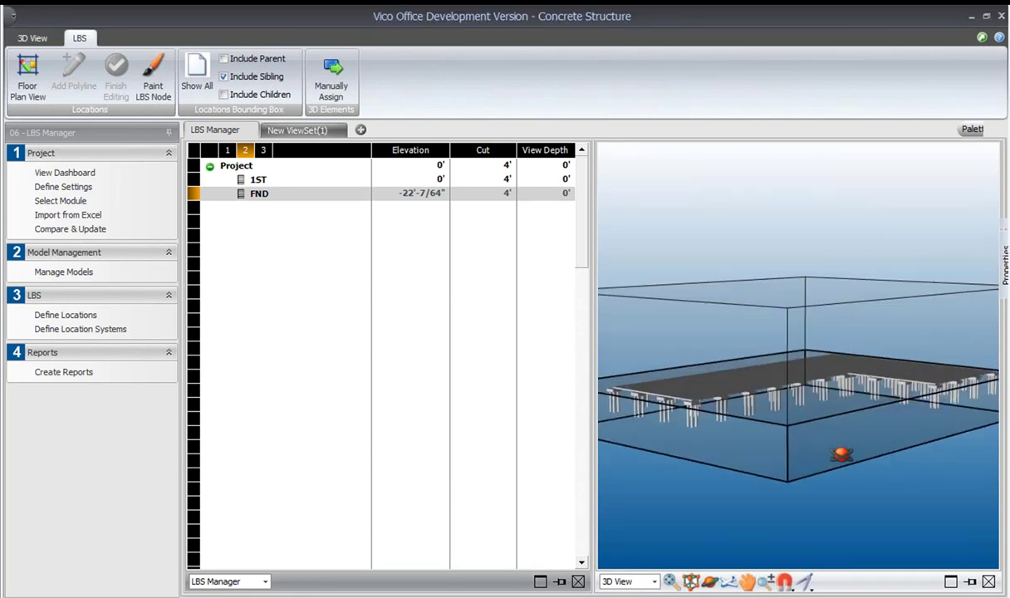
left_click(259, 180)
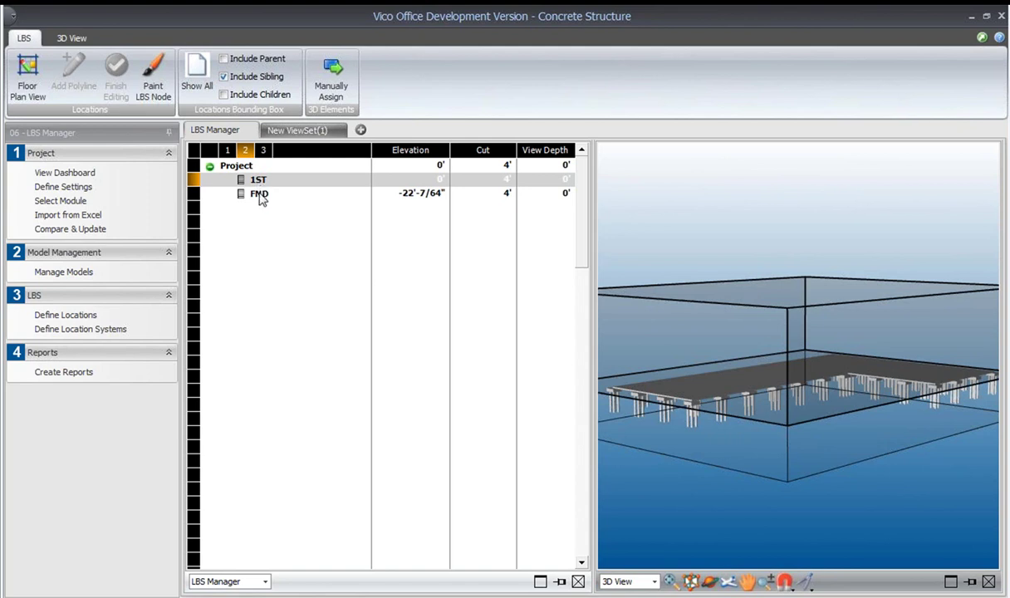
left_click(260, 197)
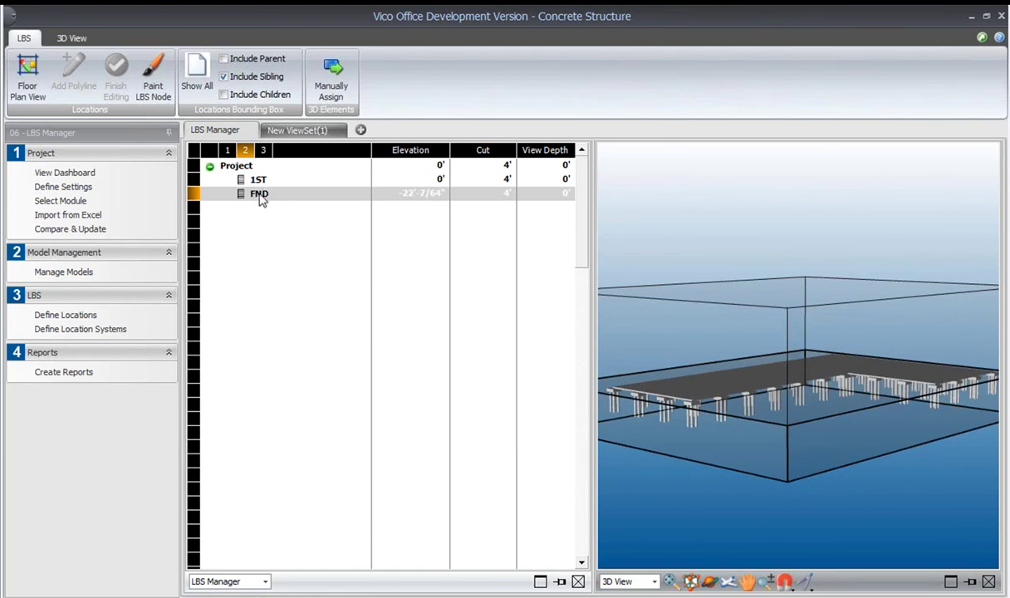
Open the floor plan view of FND and set its cut height to 22'.
left_click(25, 84)
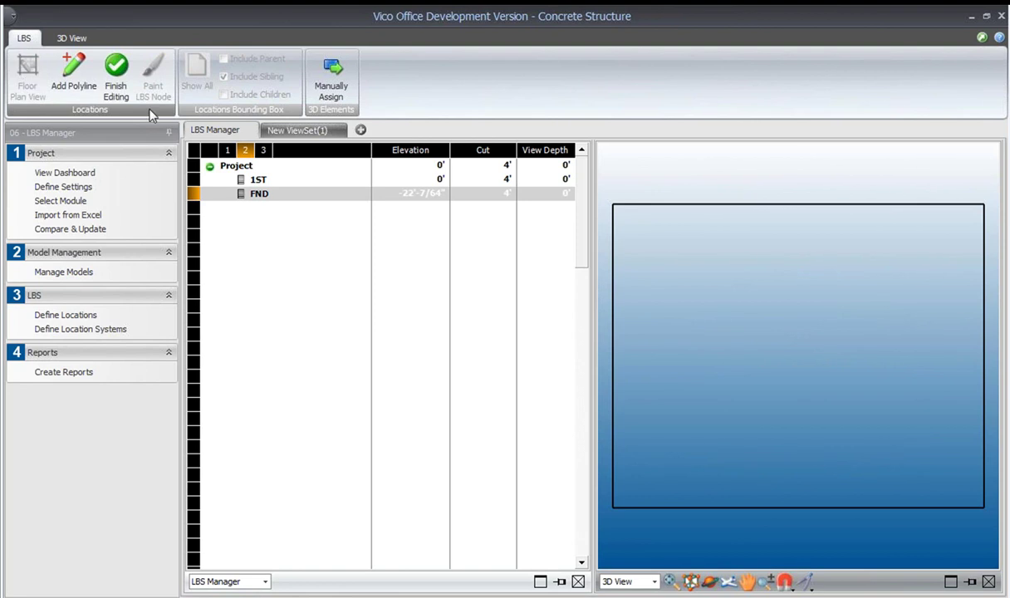
left_click(504, 193)
double_click(504, 193)
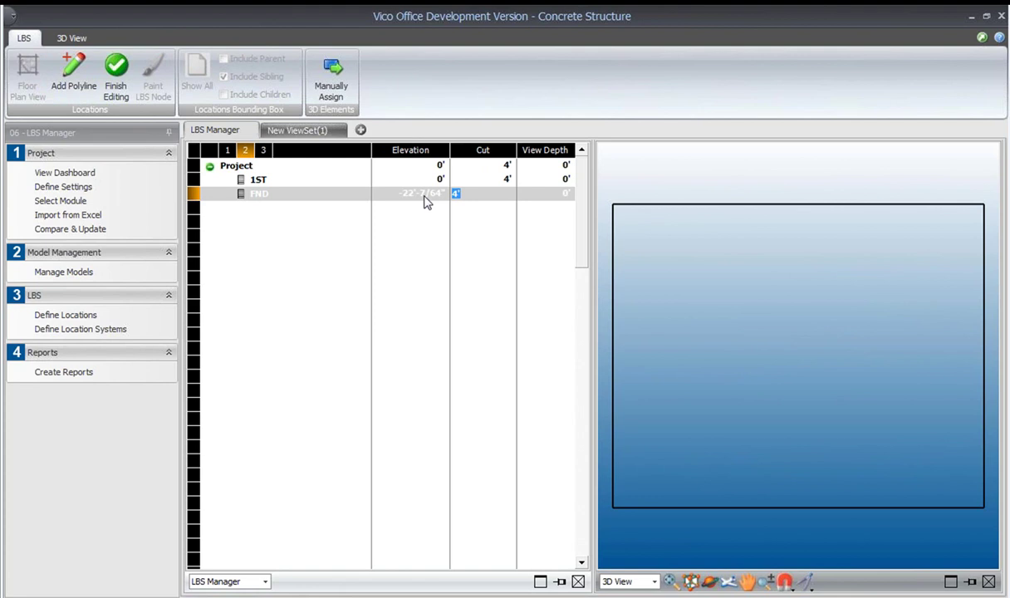
type("22")
left_click(425, 200)
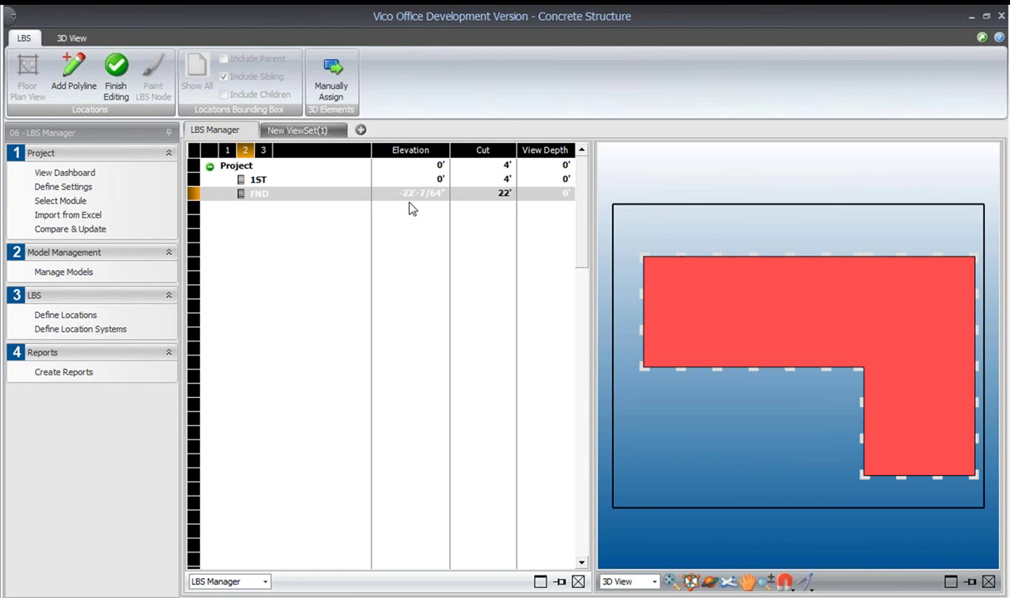
Start a location-splitting polyline on the FND plan and draw two vertical dividing lines across the long wing, spanning the full floor boundary.
left_click(74, 84)
left_click(794, 585)
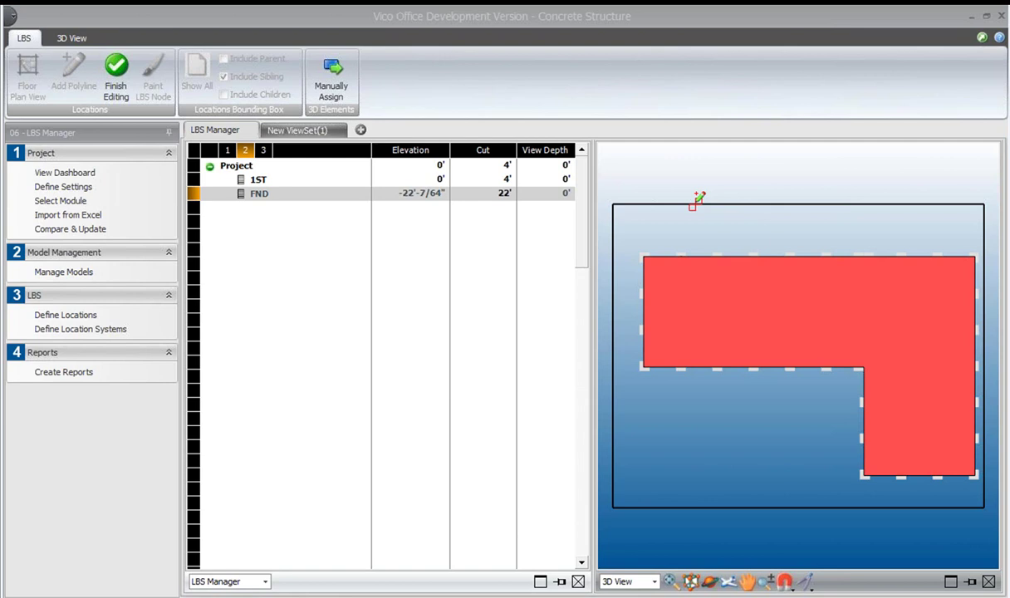
left_click(699, 205)
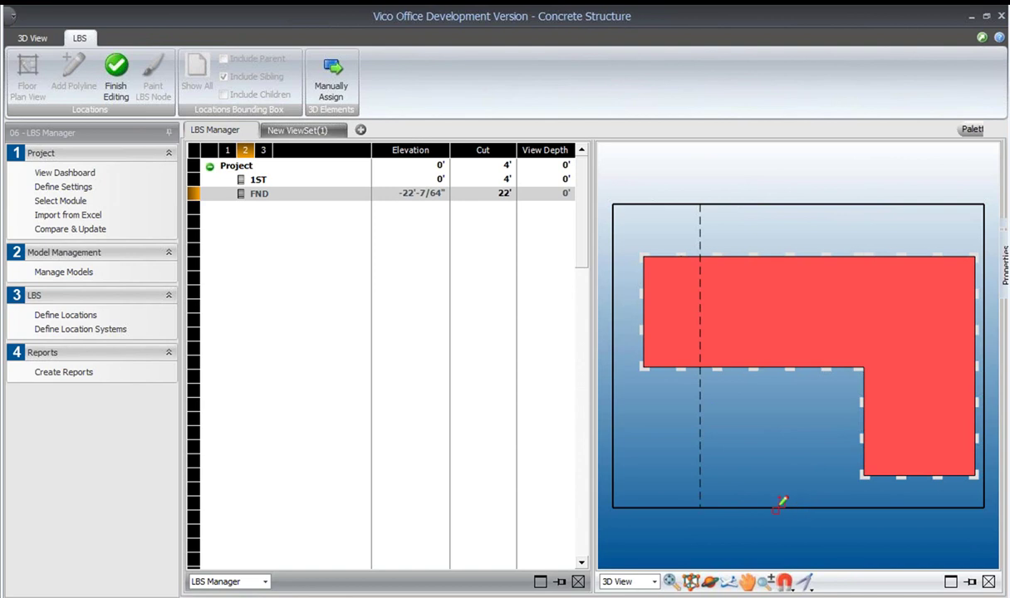
left_click(779, 505)
left_click(780, 205)
Add a third dividing line aligned with the slab's inner corner, jog it slightly outside the short wing, and finish the polyline beyond the floor boundary.
scroll(864, 246, "up", 5)
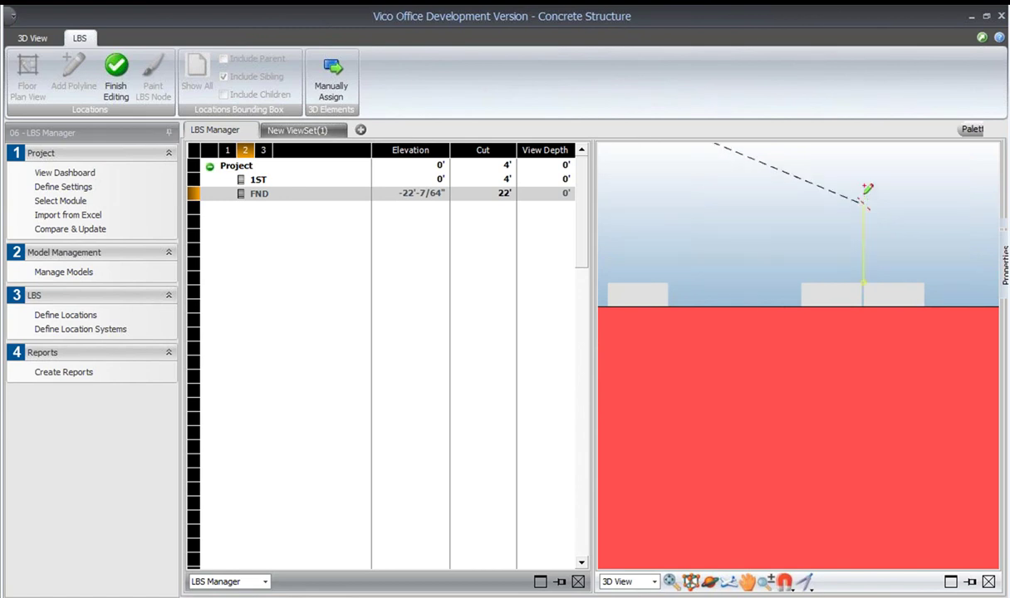
scroll(864, 199, "down", 2)
scroll(864, 207, "down", 3)
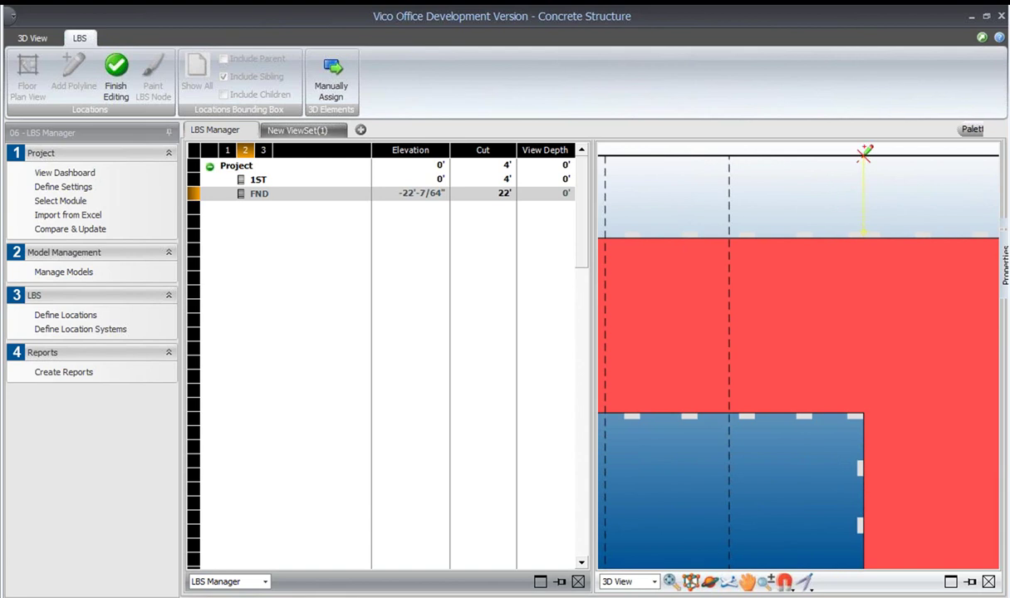
left_click(864, 152)
left_click(864, 413)
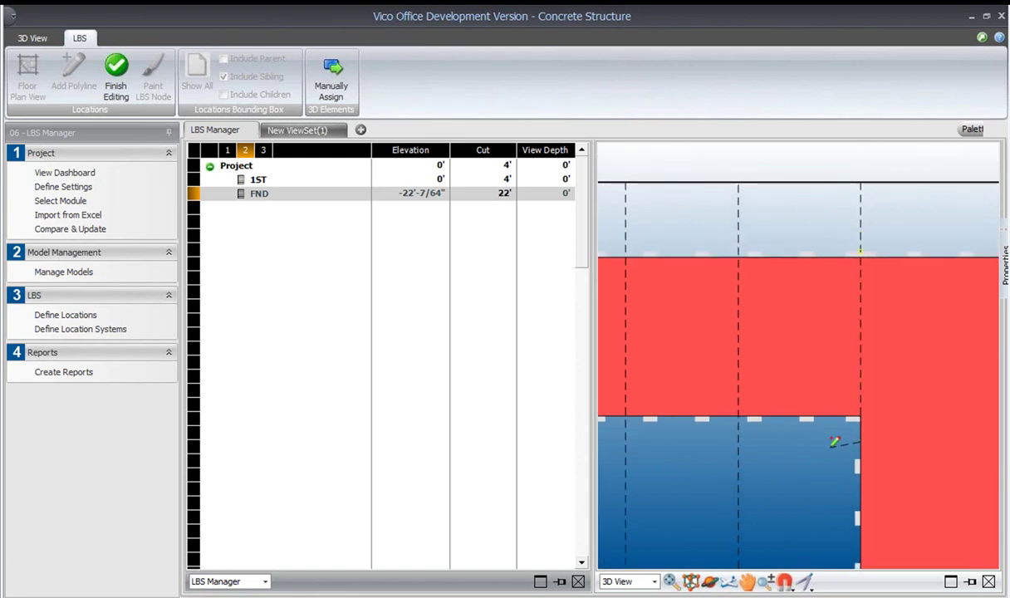
scroll(832, 443, "down", 4)
middle_click_drag(829, 452, 799, 356)
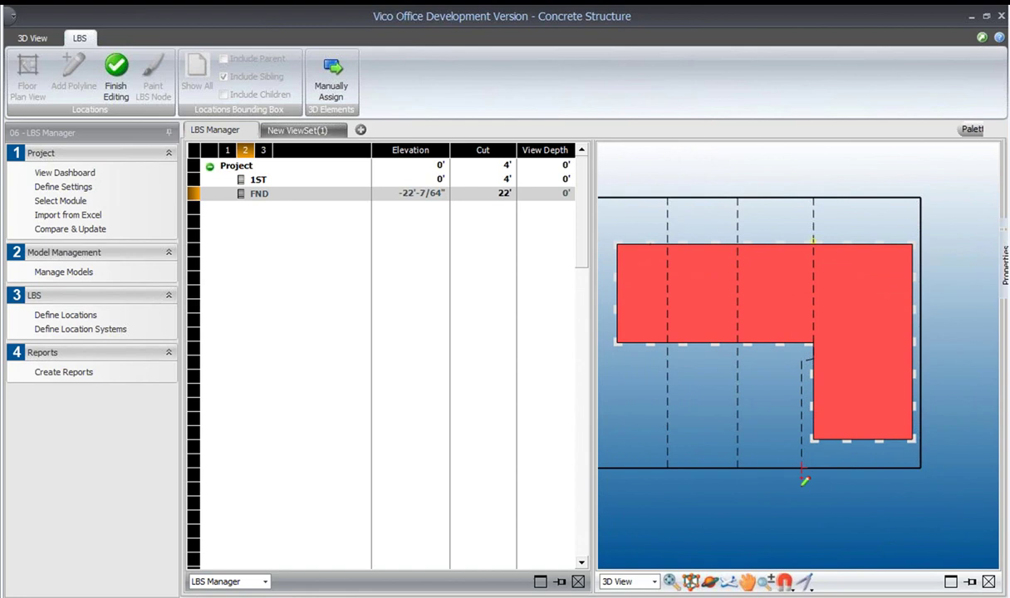
scroll(818, 510, "down", 2)
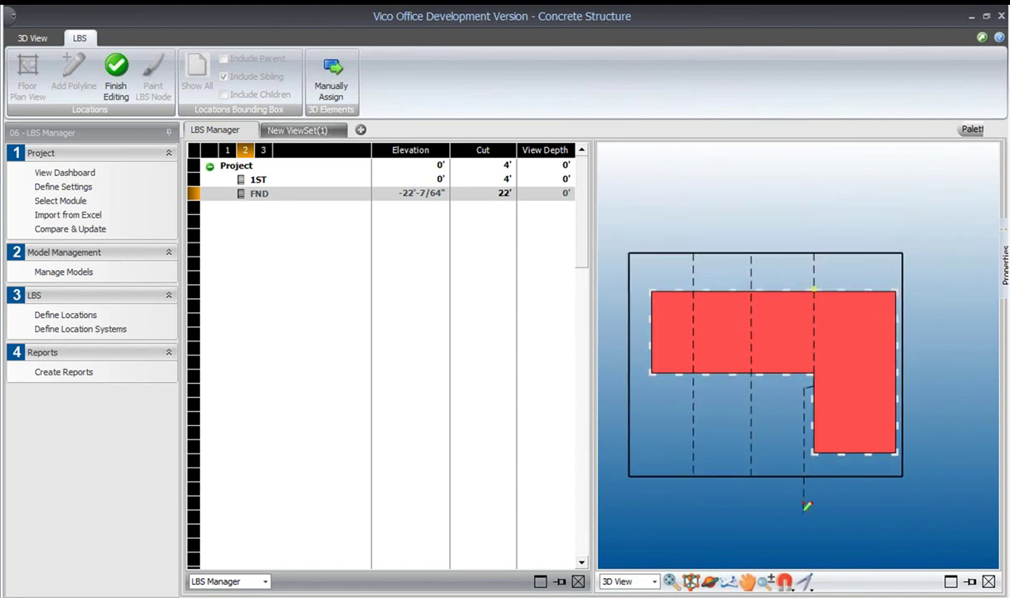
double_click(805, 506)
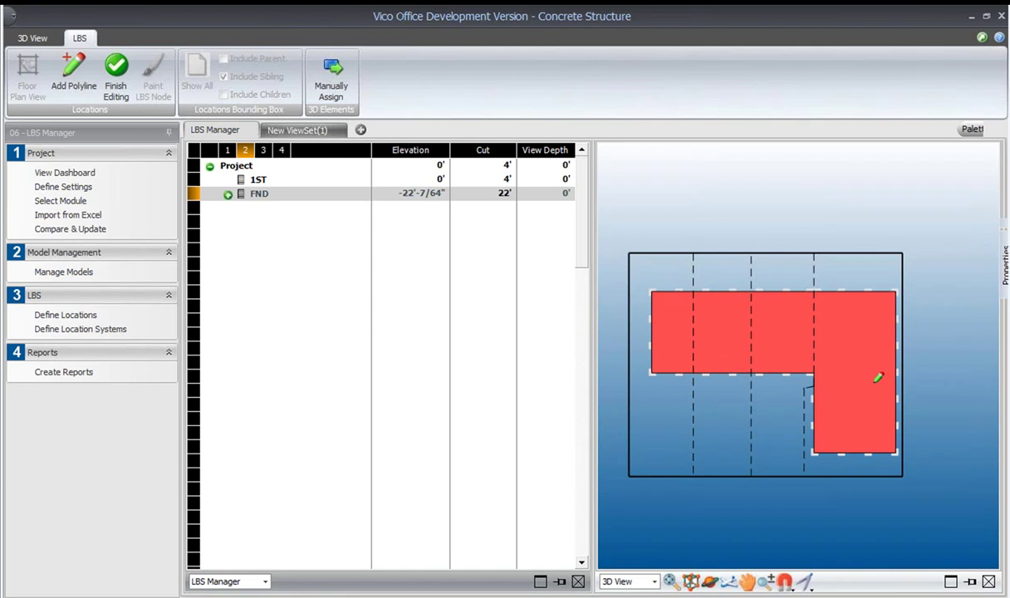
Regenerate the takeoff items of Version1 - 02-SUB by Family Type for the new location splits, applying settings only to new and unassigned elements.
left_click(291, 132)
right_click(274, 184)
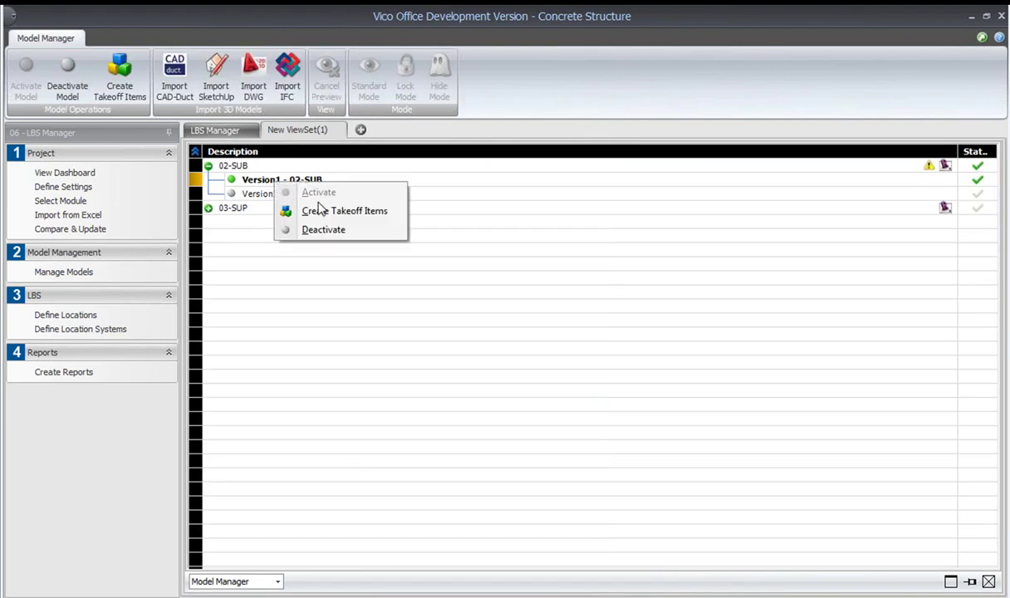
left_click(345, 211)
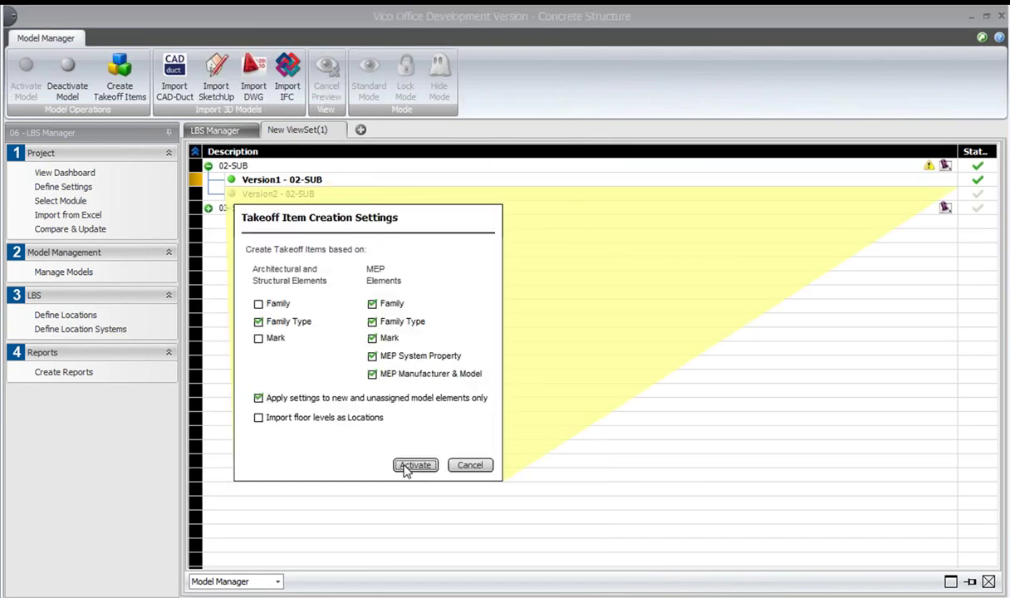
left_click(415, 467)
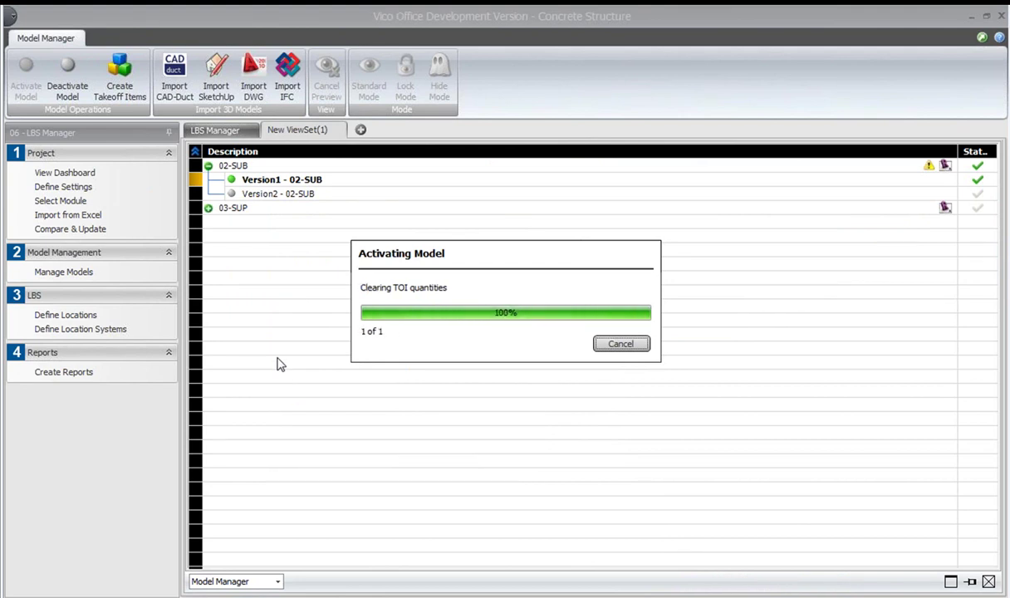
Return to the location definitions, expand FND, and view its zones in an angled 3D view with Unnamed (1) highlighted.
left_click(85, 317)
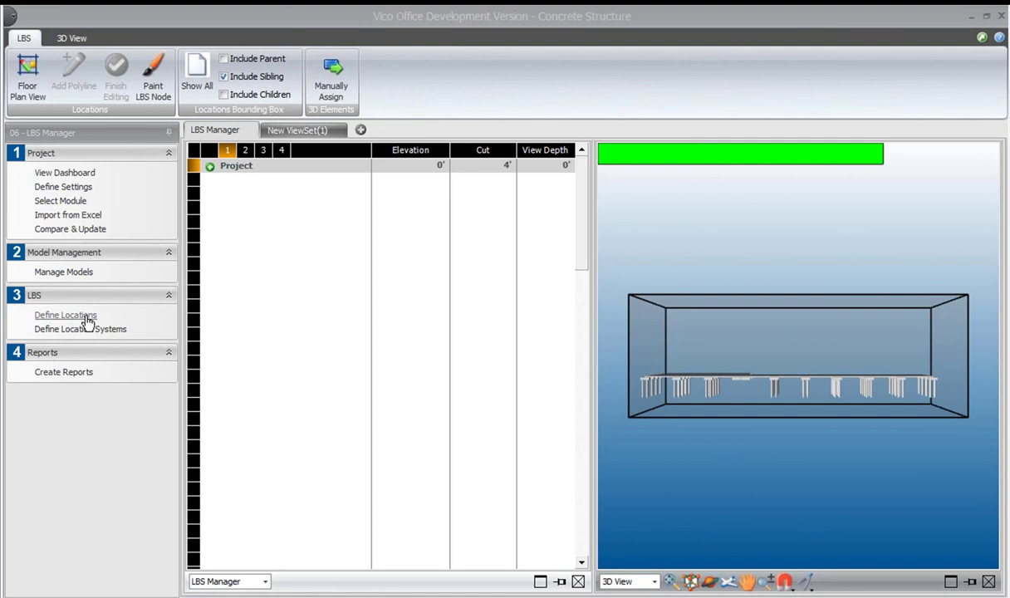
left_click(241, 197)
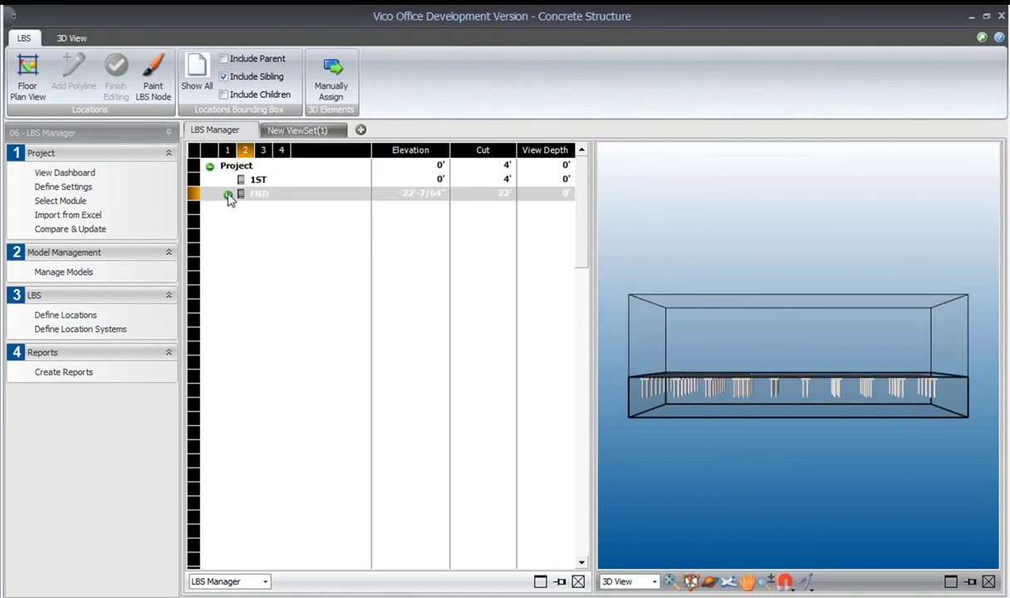
left_click(228, 194)
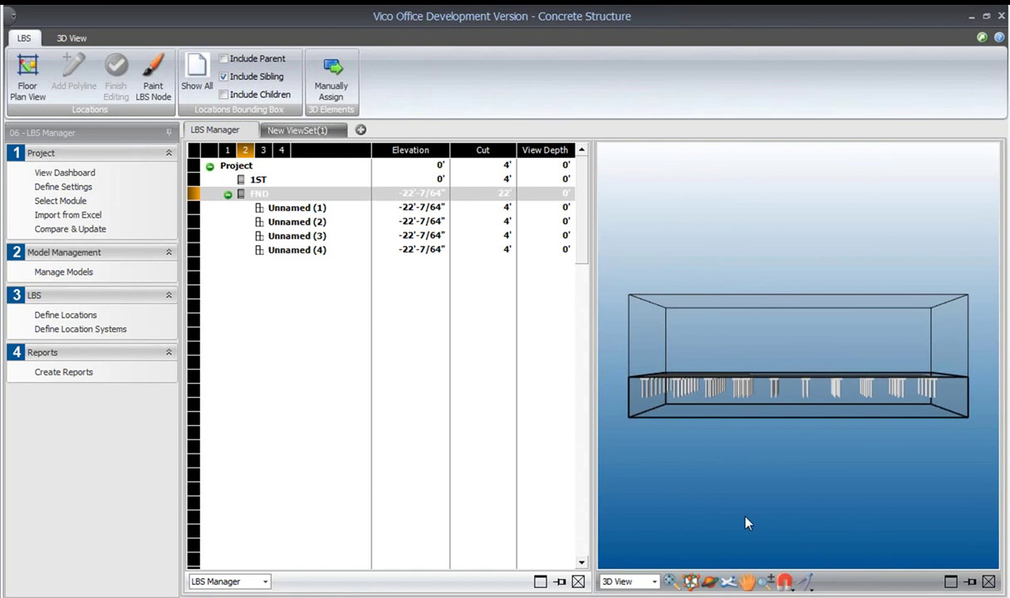
left_click(710, 581)
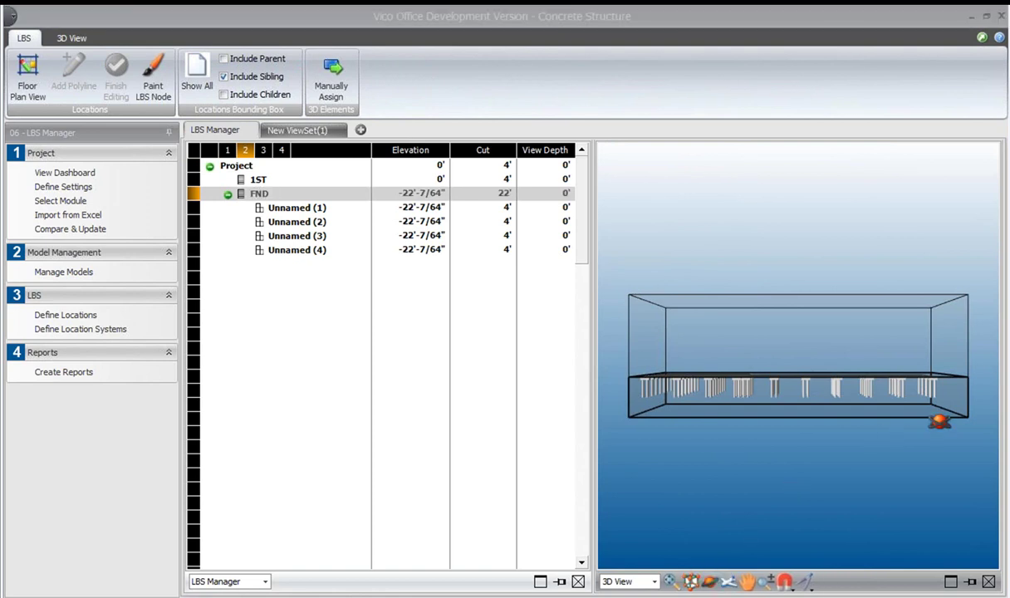
left_click_drag(996, 545, 921, 429)
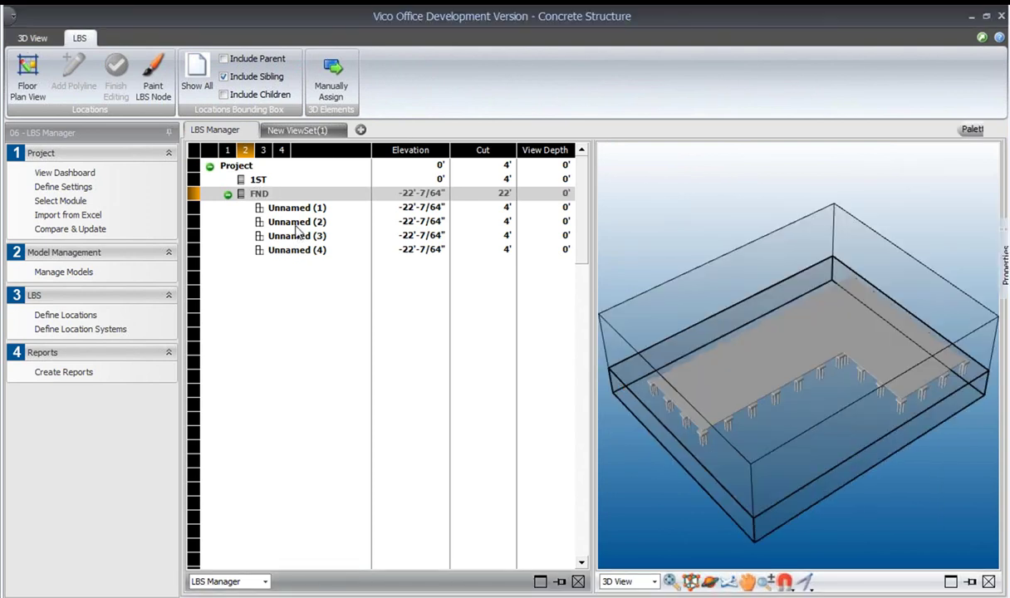
left_click(294, 209)
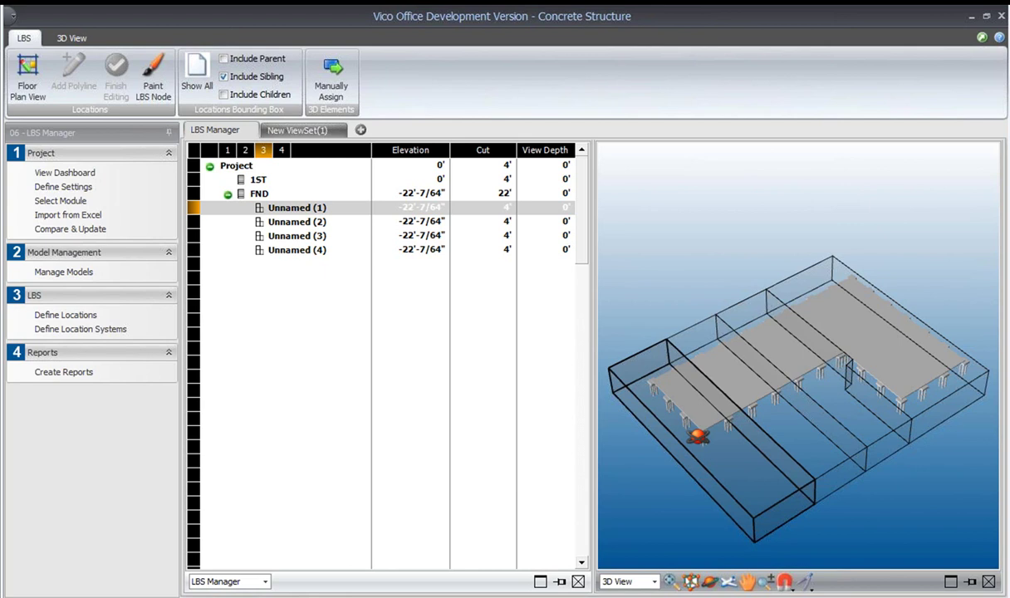
Isolate the model elements in Unnamed (1) under FND and examine the slab and foundations it contains from several angles.
right_click(290, 214)
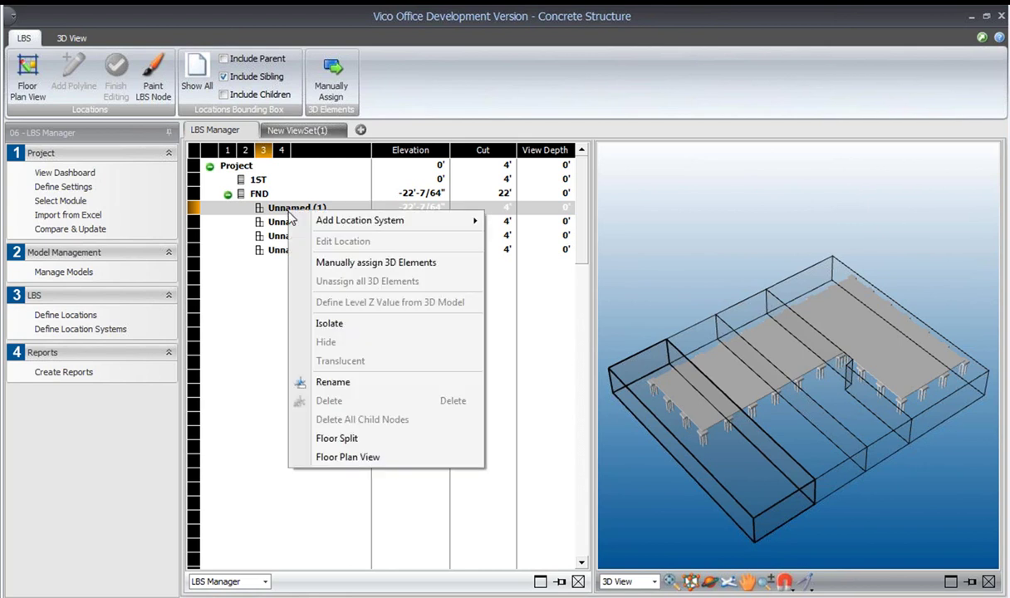
left_click(363, 326)
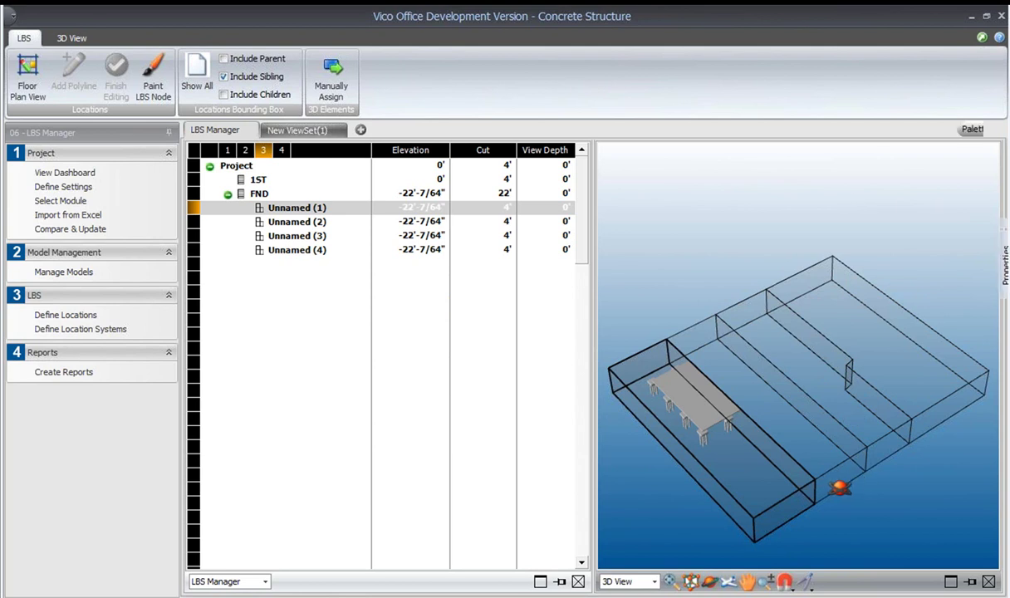
left_click_drag(796, 465, 726, 309)
scroll(717, 351, "up", 5)
left_click_drag(842, 380, 689, 379)
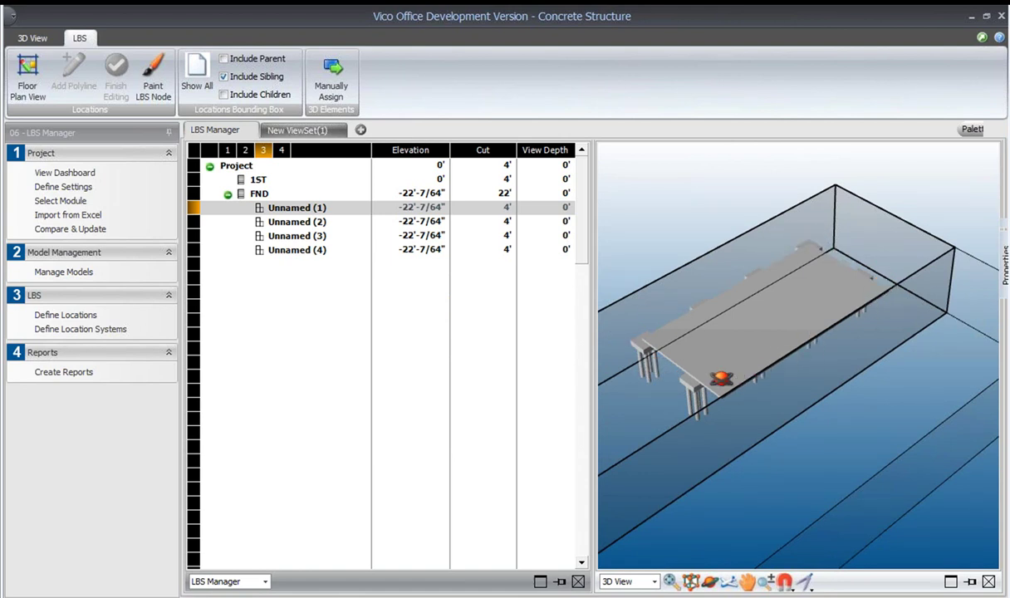
left_click_drag(716, 407, 668, 373)
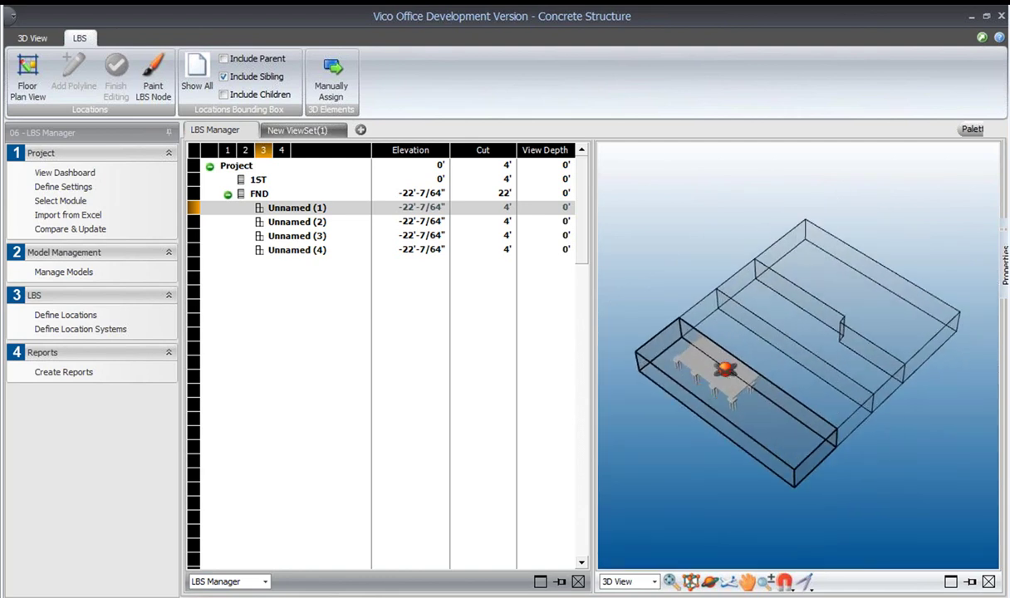
scroll(742, 392, "up", 2)
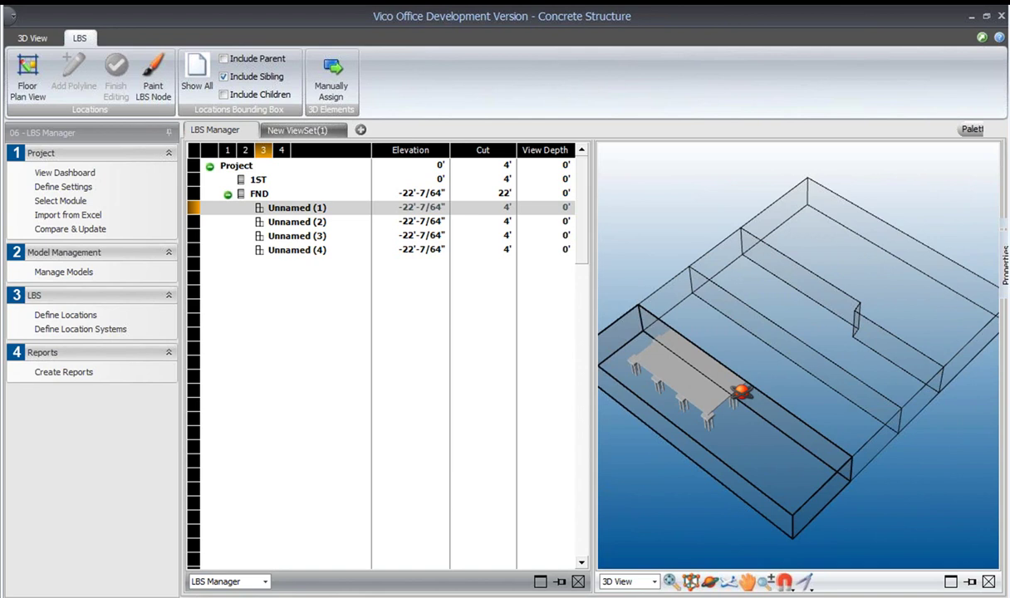
left_click(260, 194)
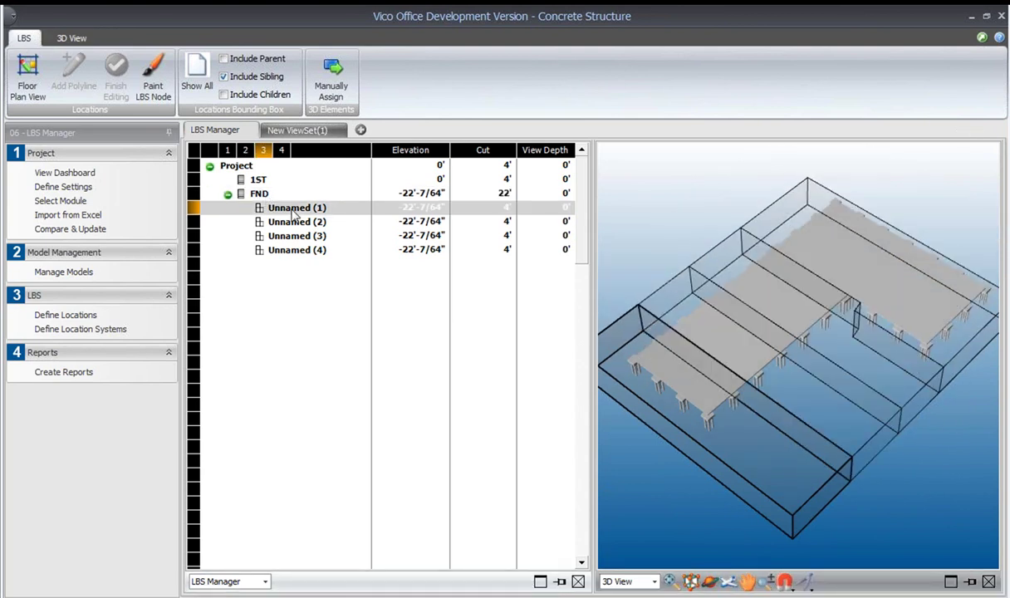
Rename Unnamed (1) under FND as Zone 1 and Unnamed (2) as Zone 3.
double_click(292, 209)
type("Zone 1")
key("Return")
left_click(305, 225)
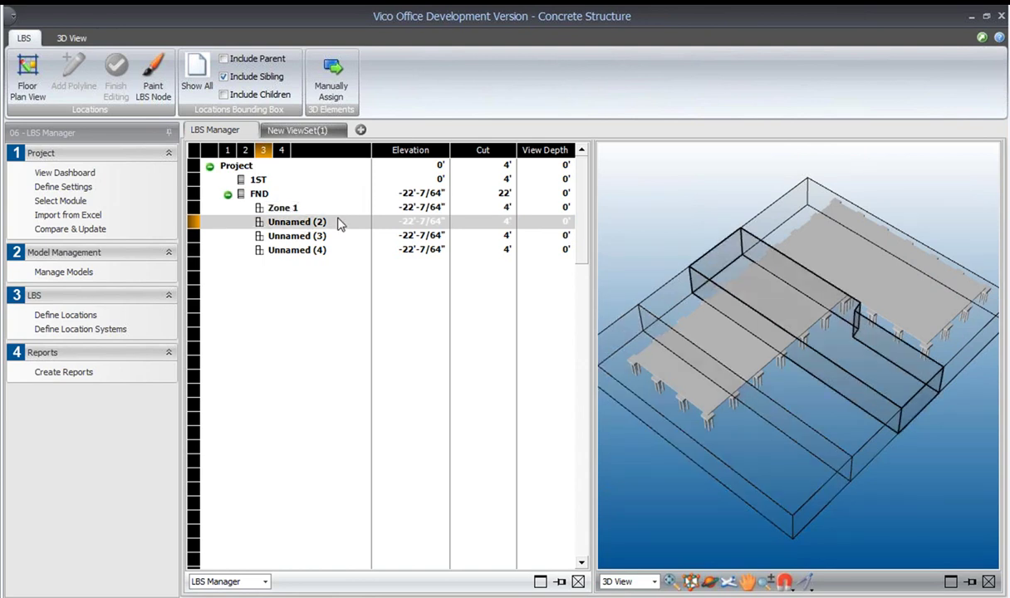
left_click(276, 221)
type("Zon")
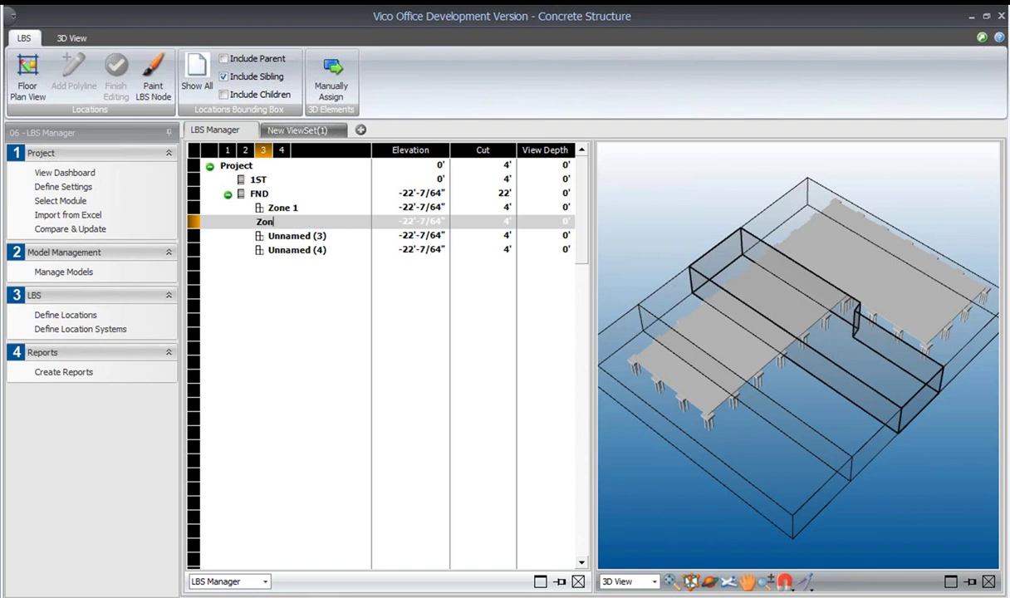
type("e 3")
key("Return")
Rename Unnamed (3) under FND as Zone 2 and Unnamed (4) as Zone 4.
left_click(286, 235)
type("Zone")
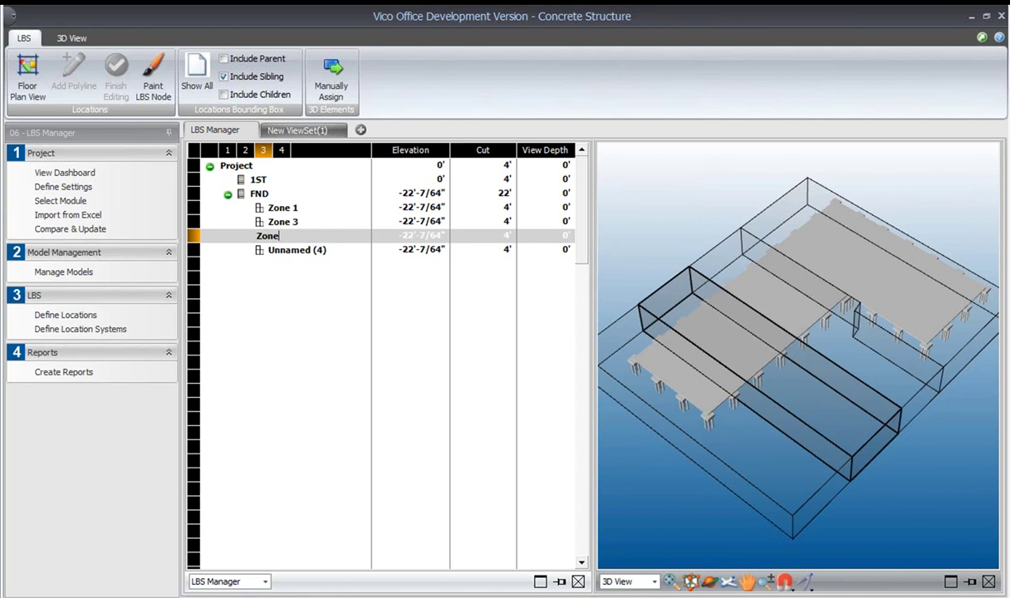
type(" 2")
key("Return")
left_click(292, 247)
type("Zon")
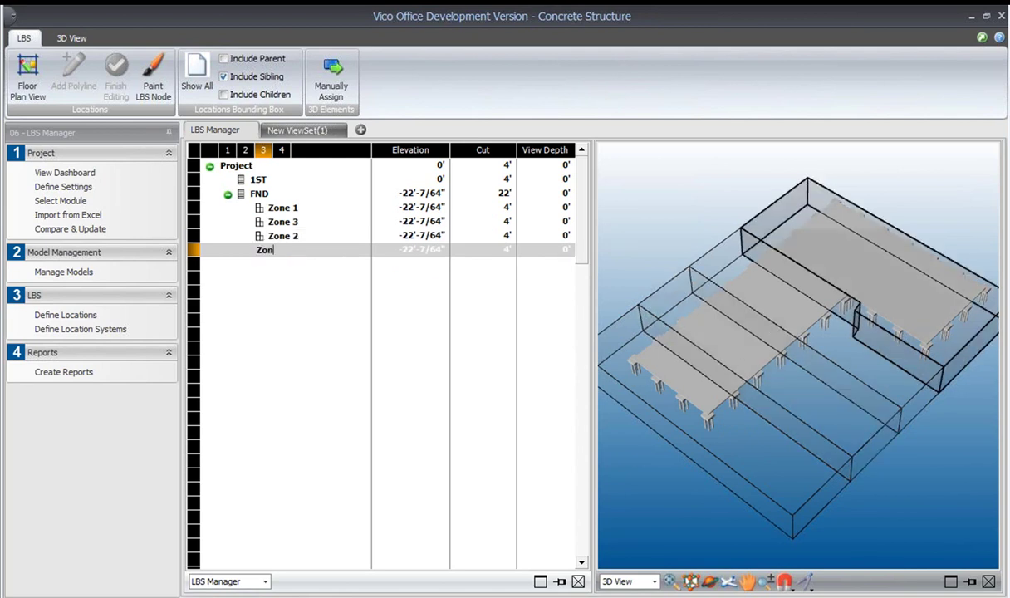
key("Return")
Reorder the FND zones as Zone 4, Zone 3, Zone 2, Zone 1, then reload the location definitions and highlight Zone 1 in the expanded tree.
left_click_drag(284, 214, 284, 262)
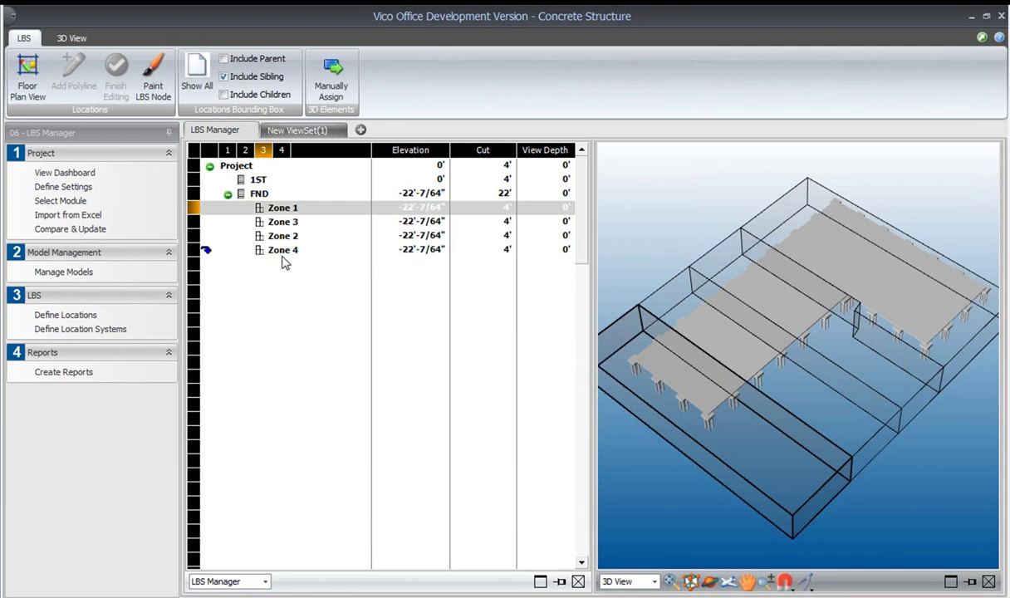
mouse_move(282, 222)
left_mouse_down()
mouse_move(277, 248)
mouse_move(274, 221)
mouse_move(274, 236)
left_mouse_up()
left_click(284, 250)
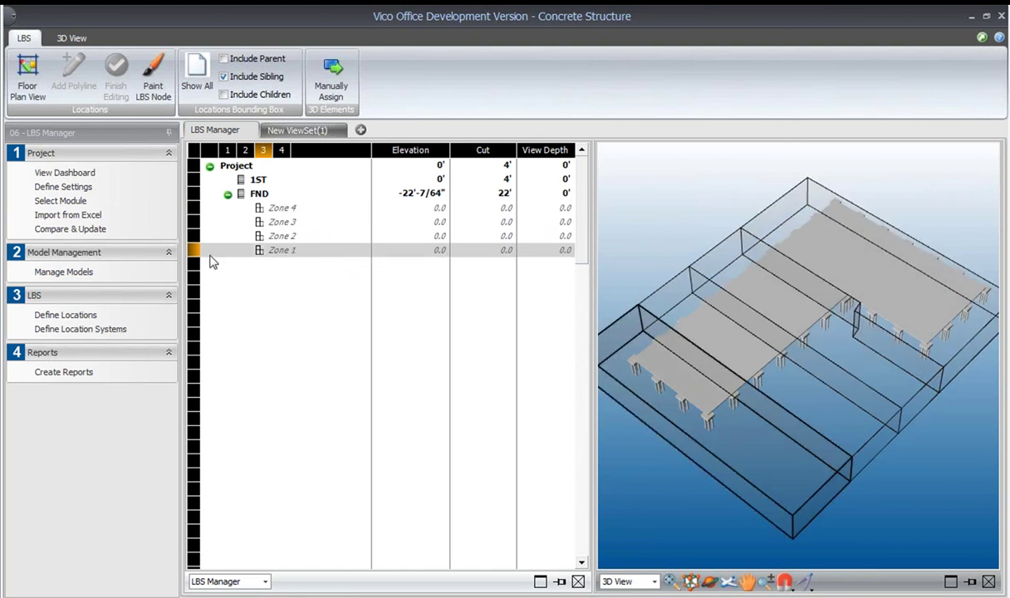
left_click(68, 315)
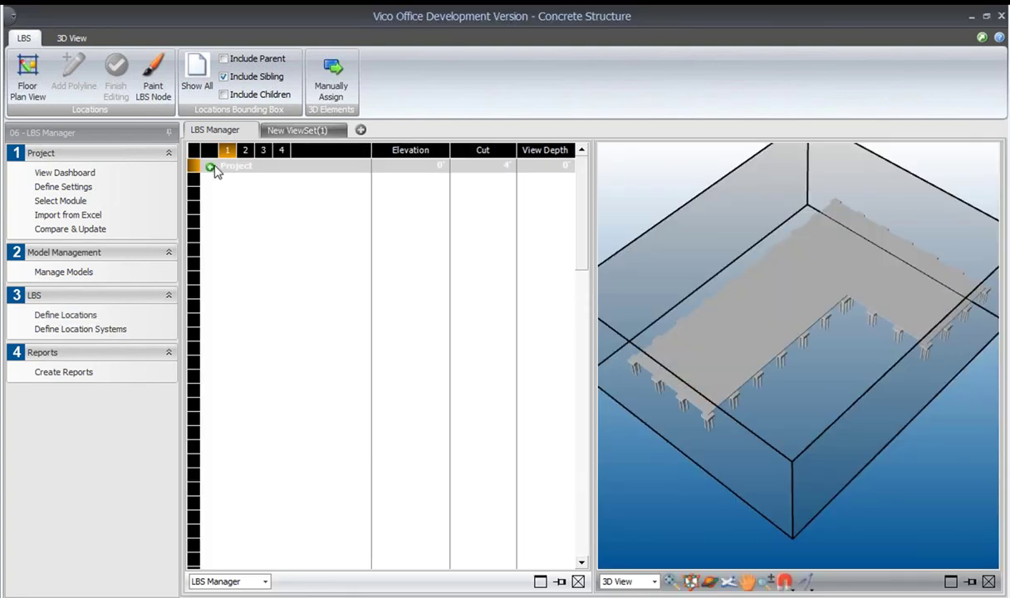
left_click(210, 166)
left_click(228, 195)
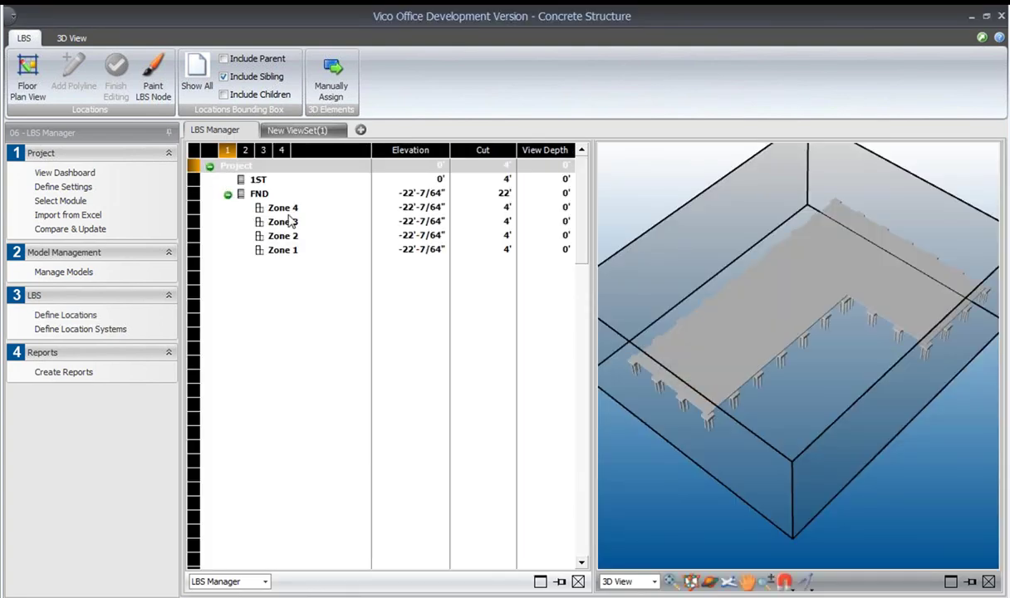
left_click(274, 249)
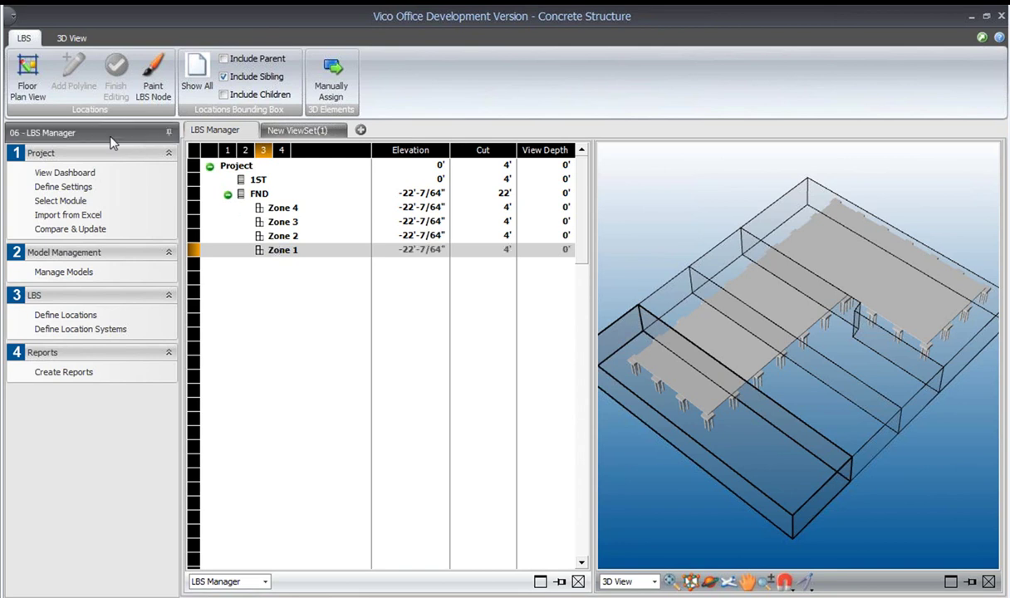
Change from LBS Manager to Schedule Planner and open the project schedule in Vico Control.
left_click(143, 133)
left_click(199, 259)
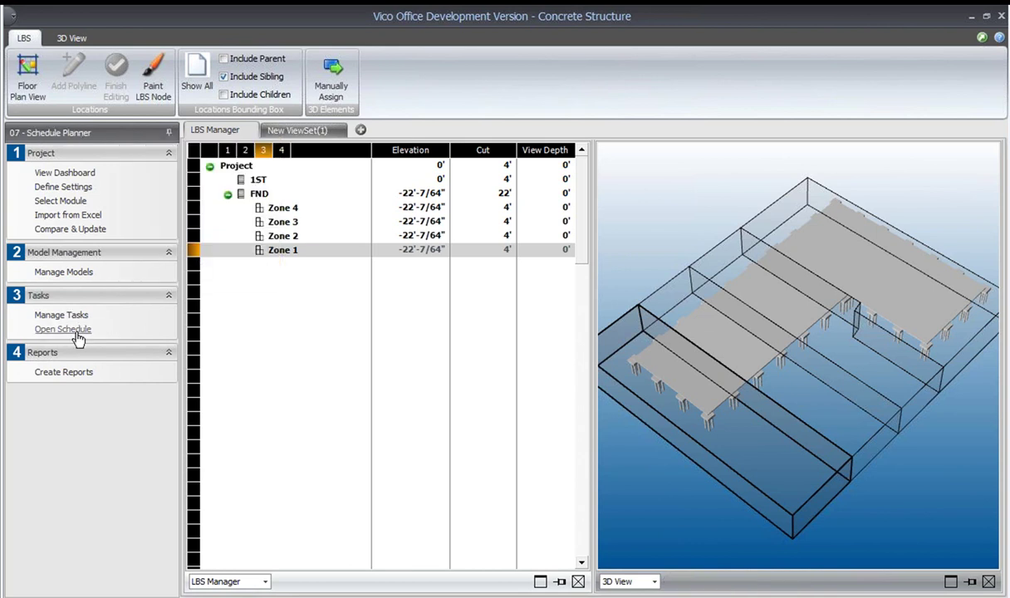
left_click(74, 329)
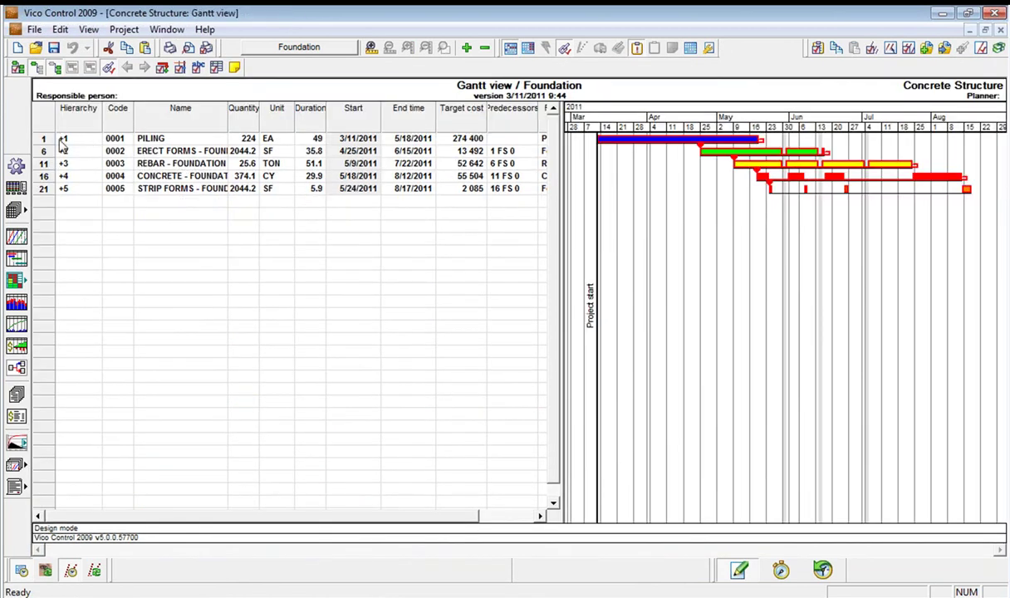
Expand the piling, erect forms, rebar, concrete and strip forms tasks in the Gantt view into their zone rows.
left_click(62, 140)
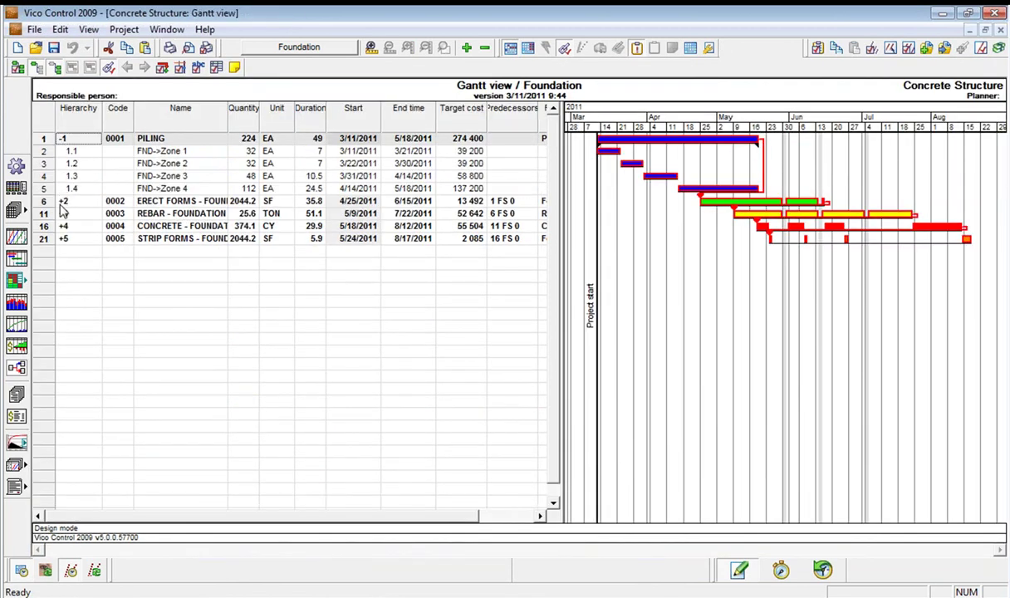
left_click(61, 203)
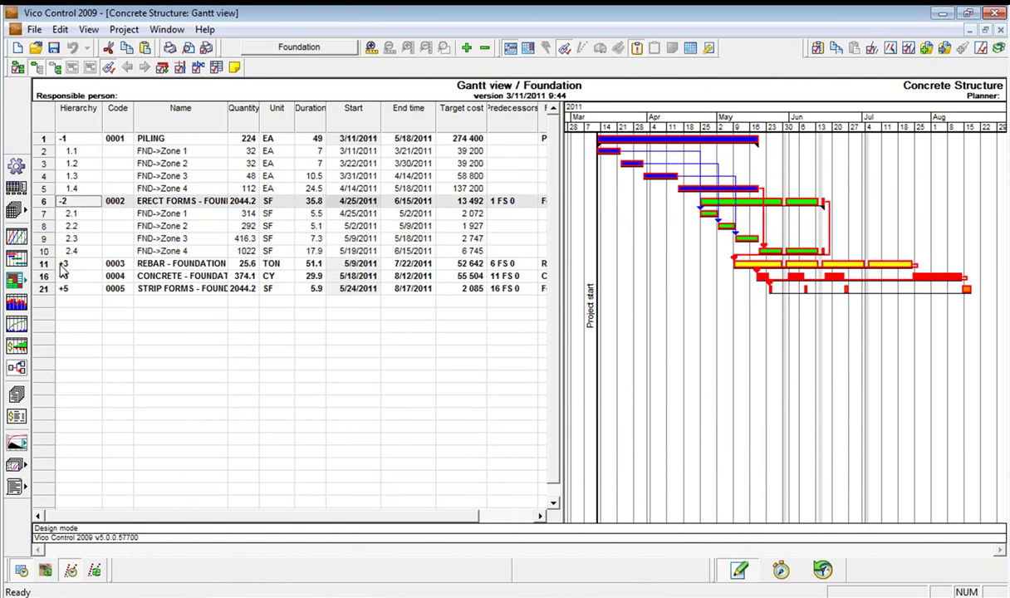
left_click(61, 264)
left_click(64, 326)
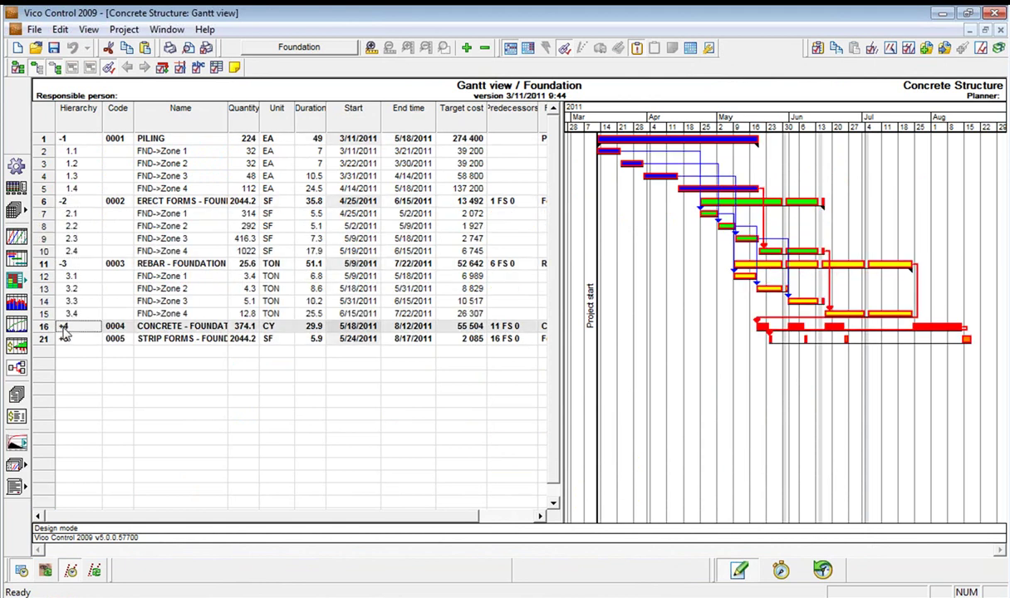
left_click(65, 388)
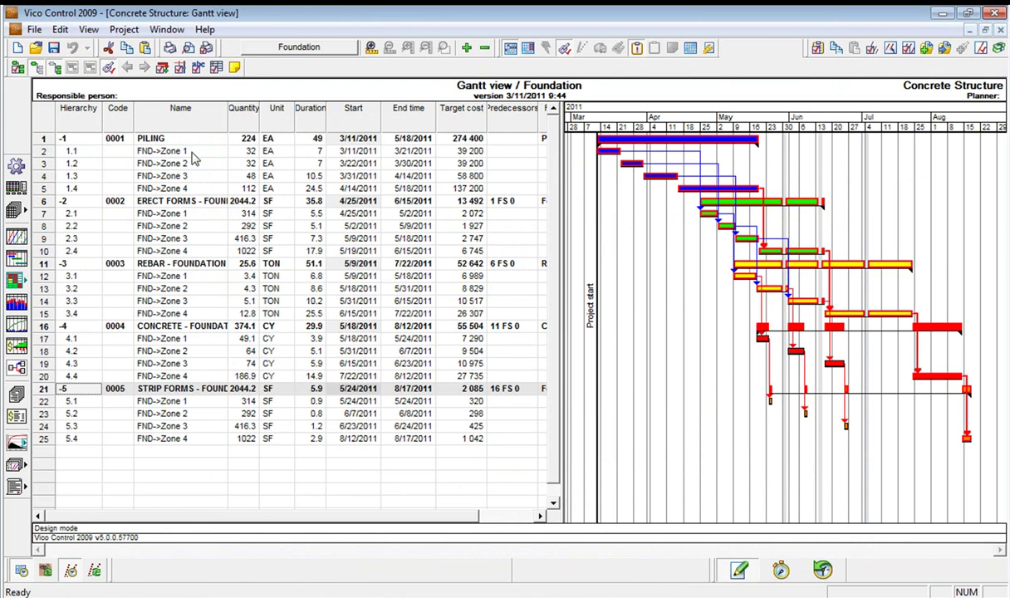
Examine the PILING task's total quantity and duration and how its quantity is distributed over Zones 1 to 4.
left_click(191, 153)
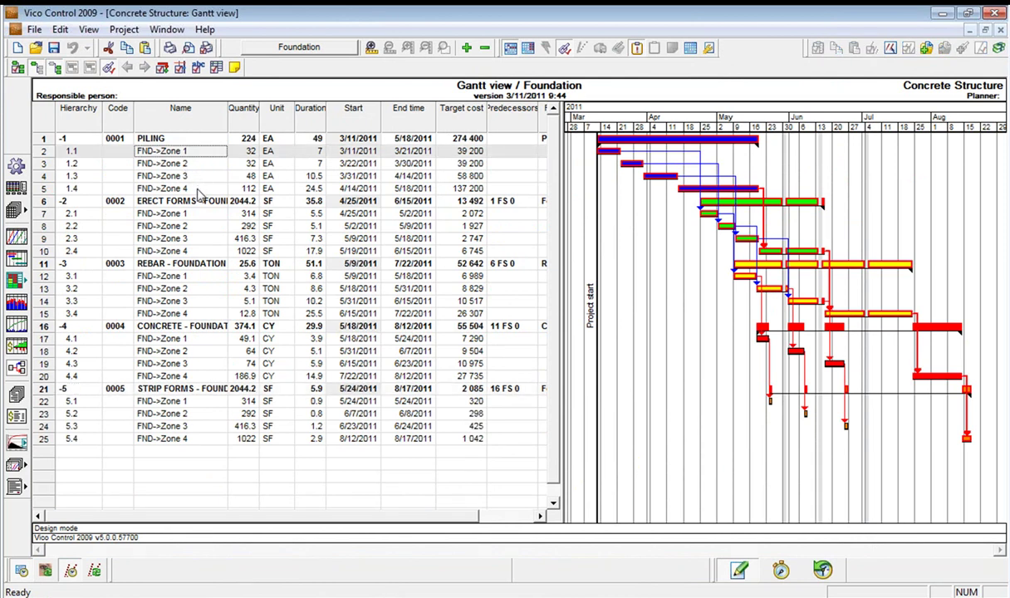
left_click(199, 139)
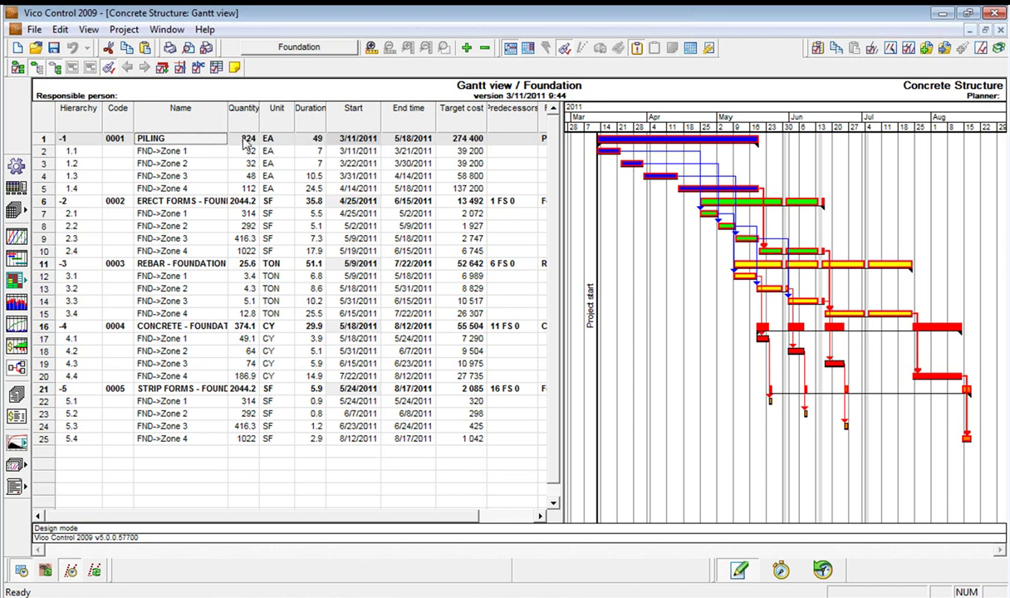
left_click(246, 142)
left_click(315, 141)
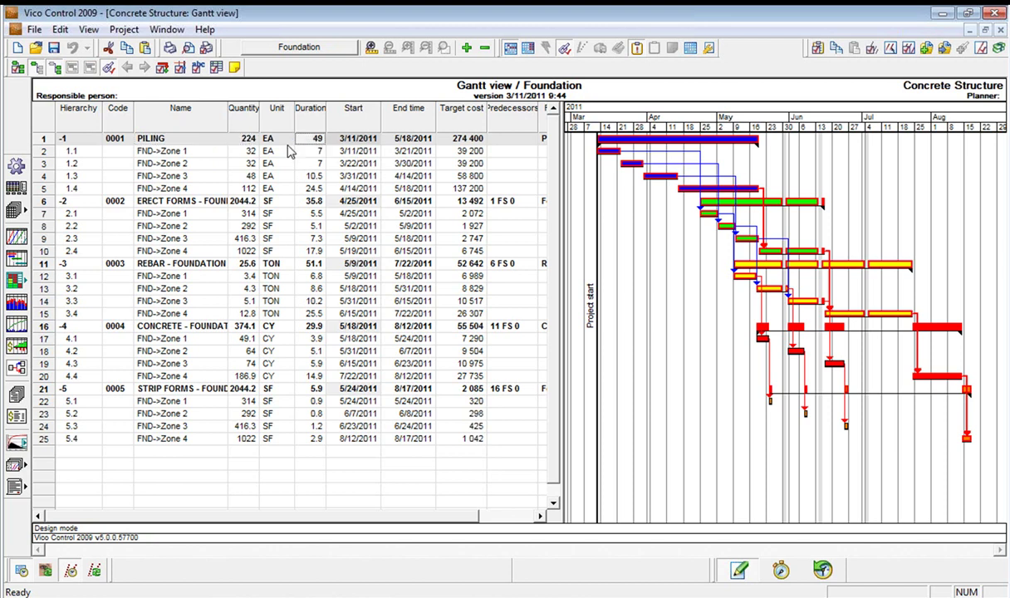
left_click(244, 152)
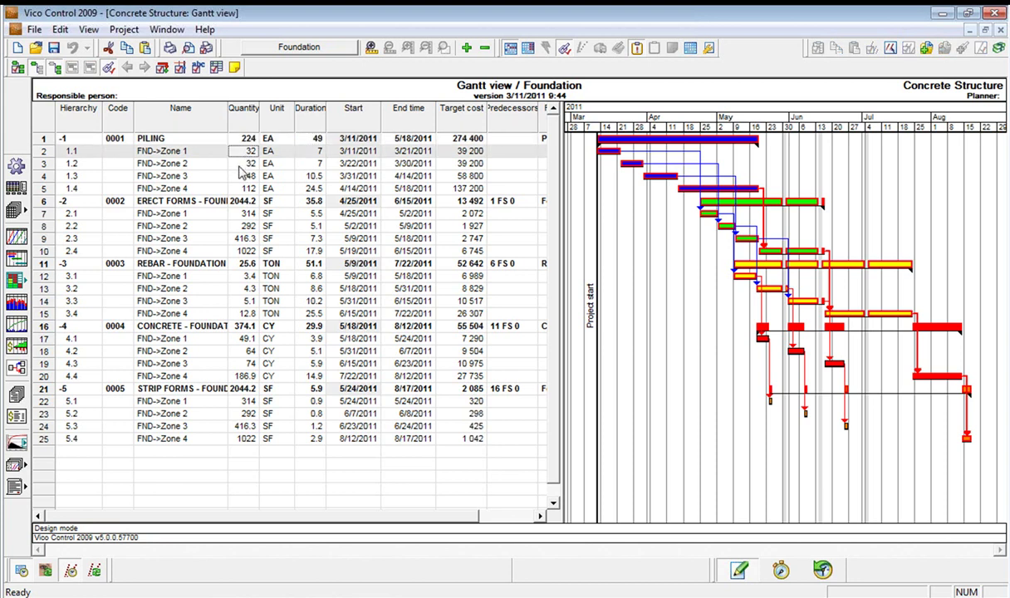
left_click(240, 166)
left_click(241, 177)
left_click(238, 188)
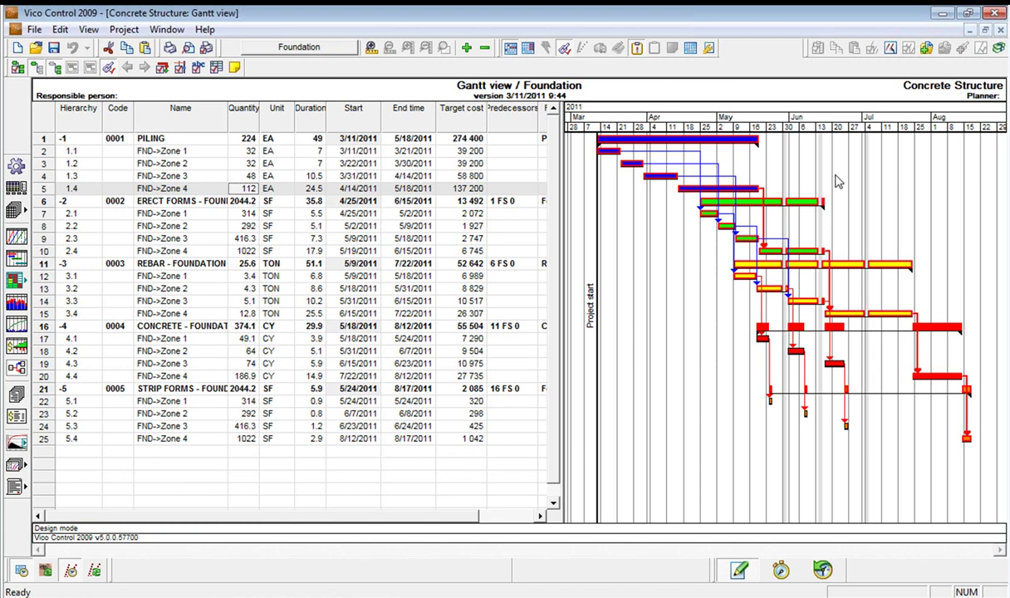
Show the Foundation schedule as flowlines and set the location display order to Zone 4, Zone 3, Zone 2, Zone 1.
left_click(999, 47)
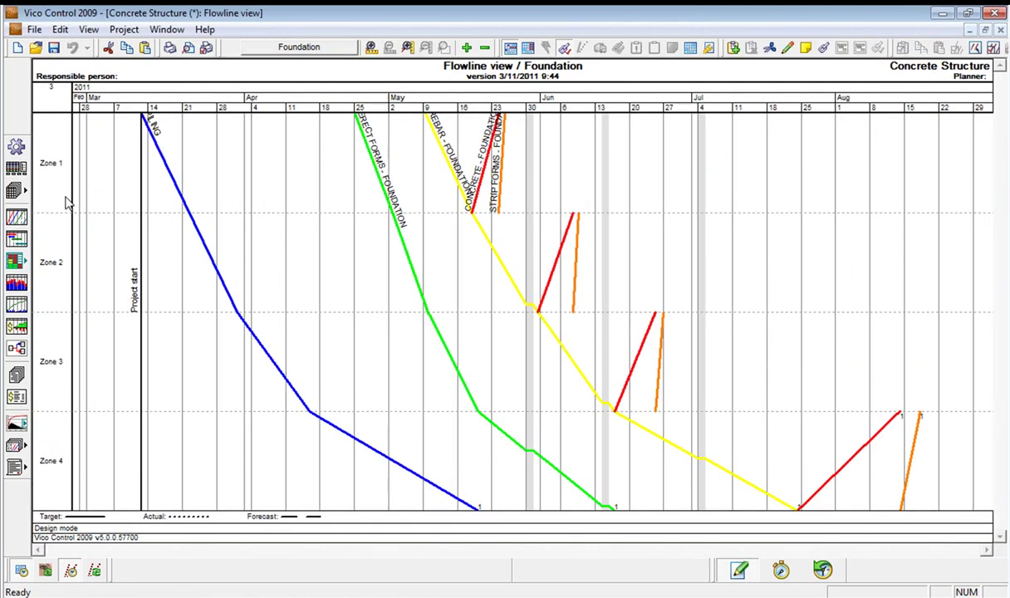
mouse_move(50, 187)
right_click(50, 188)
left_click(113, 193)
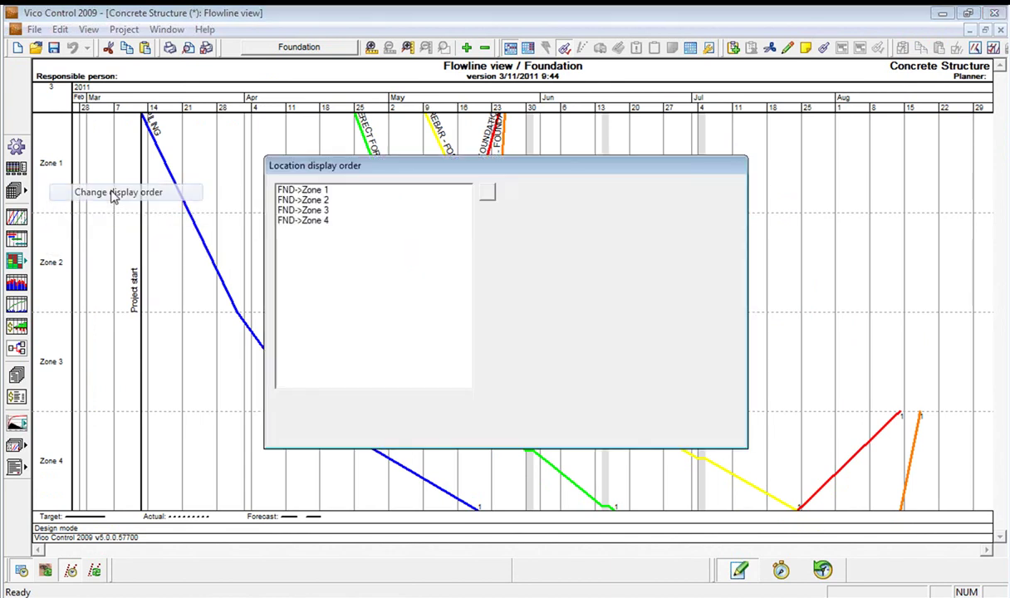
left_click(487, 212)
left_click(486, 212)
left_click(487, 212)
left_click(429, 192)
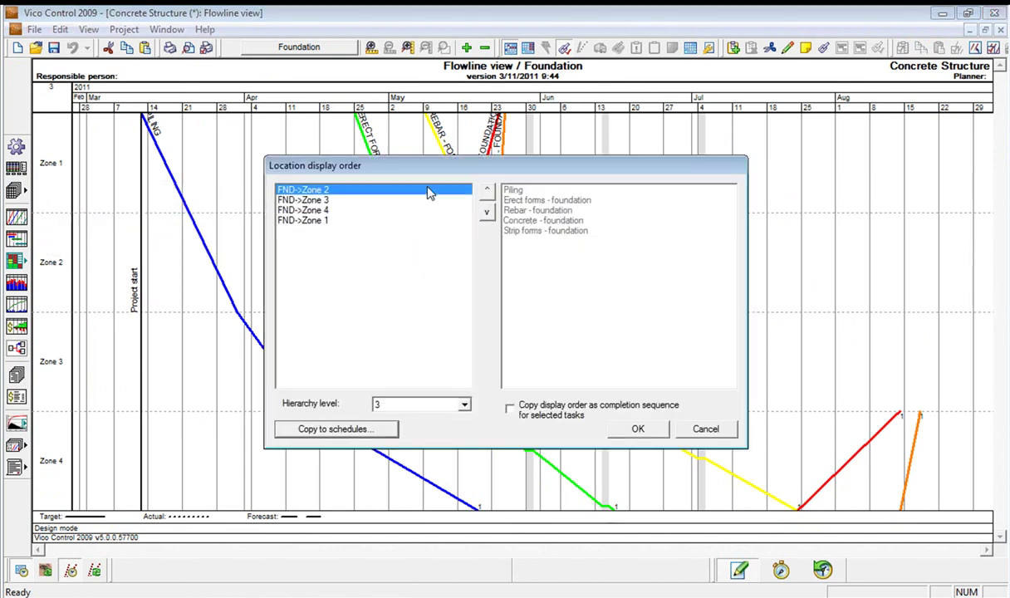
left_click(487, 212)
left_click(487, 212)
left_click(407, 190)
left_click(487, 212)
left_click(636, 427)
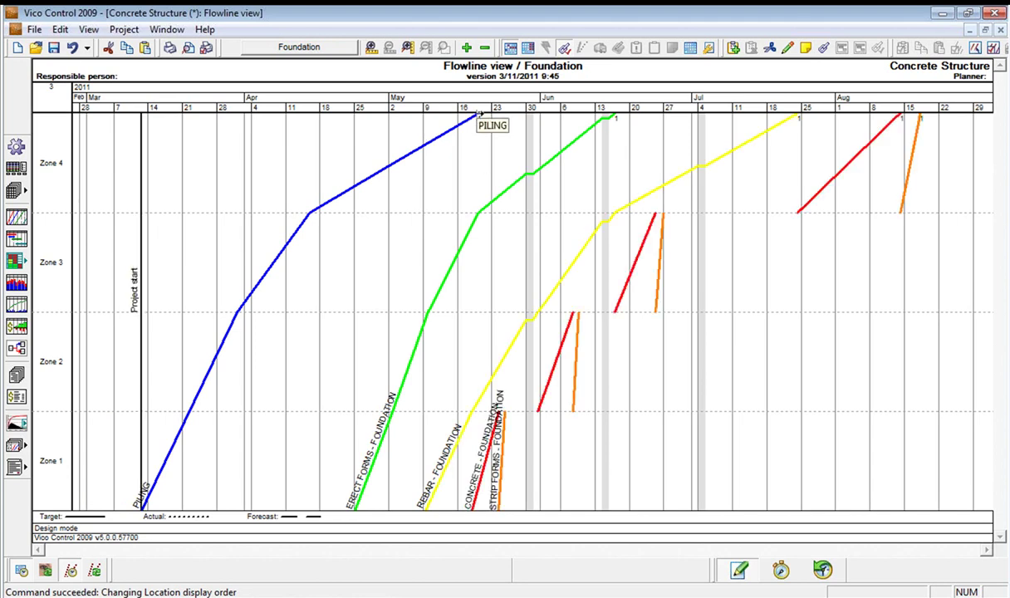
Shorten the PILING and REBAR - FOUNDATION durations by setting the crew number to 2 for each task.
left_click_drag(478, 113, 275, 160)
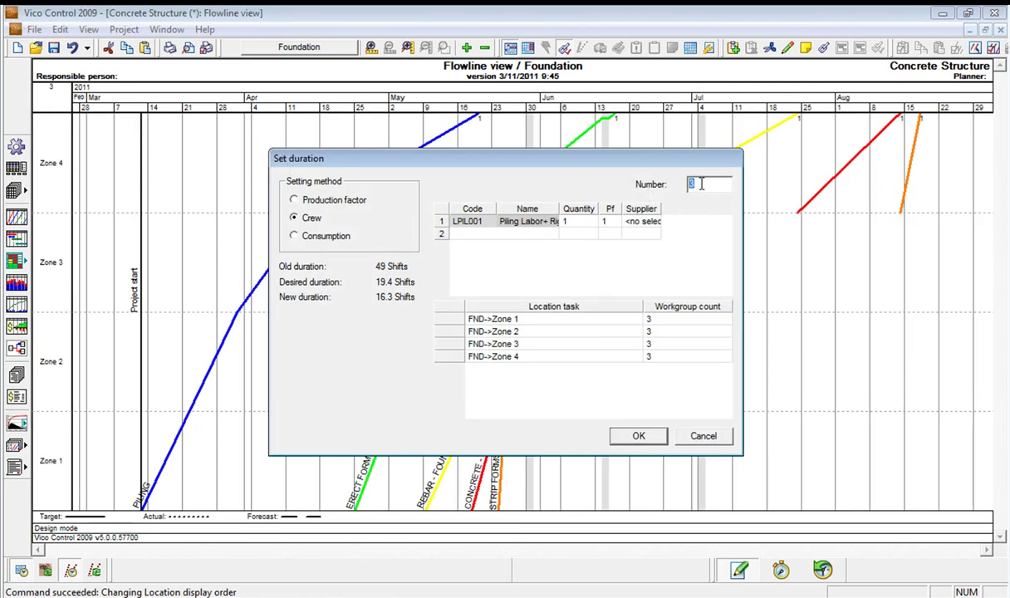
left_click(690, 183)
key("BackSpace")
type("2")
left_click(637, 437)
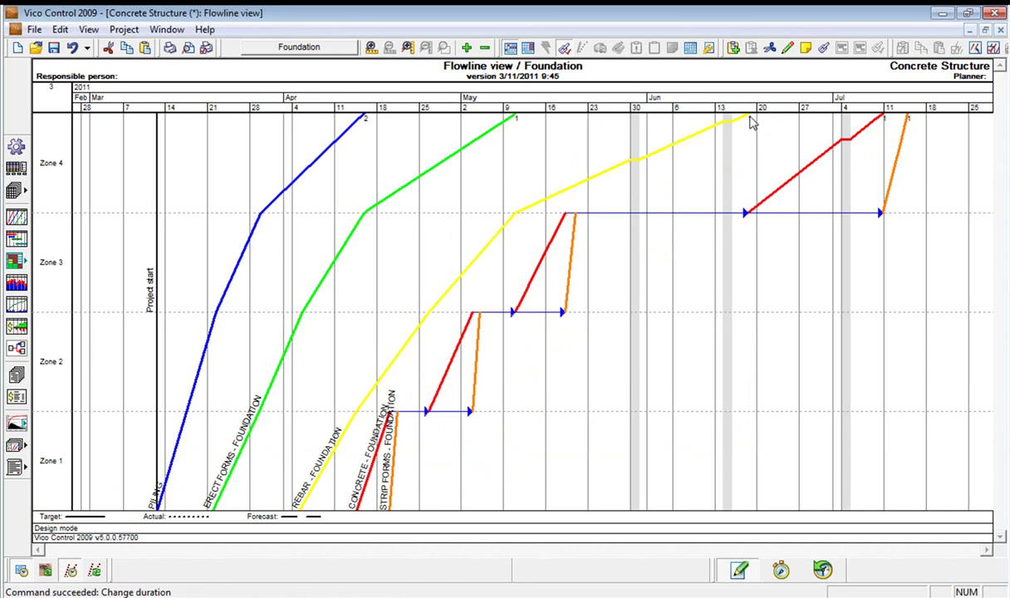
left_click(747, 116)
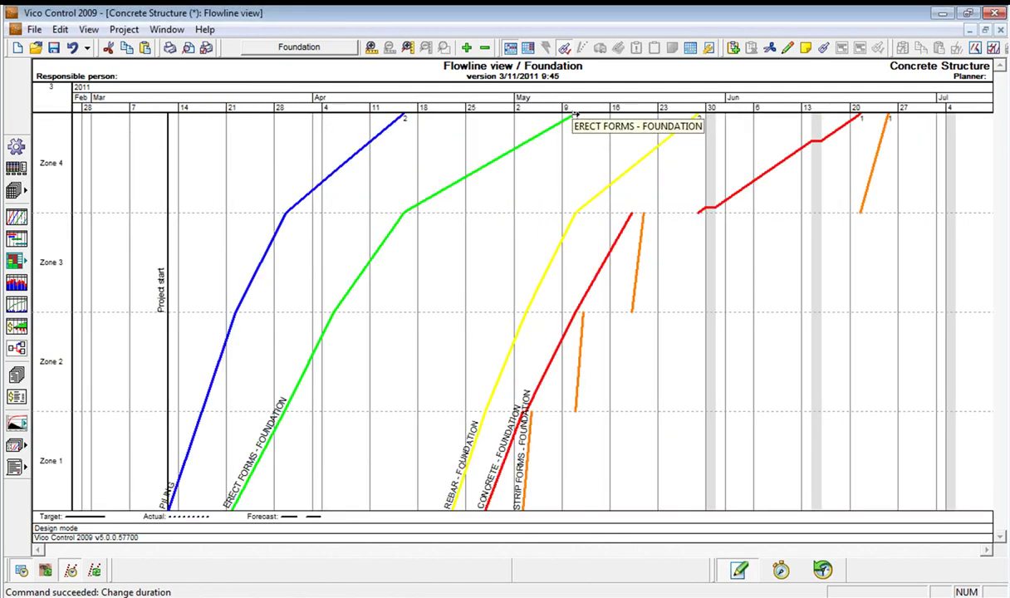
Set the workgroup count of the ERECT FORMS - FOUNDATION task to 2 in Zone 4.
left_click(517, 154)
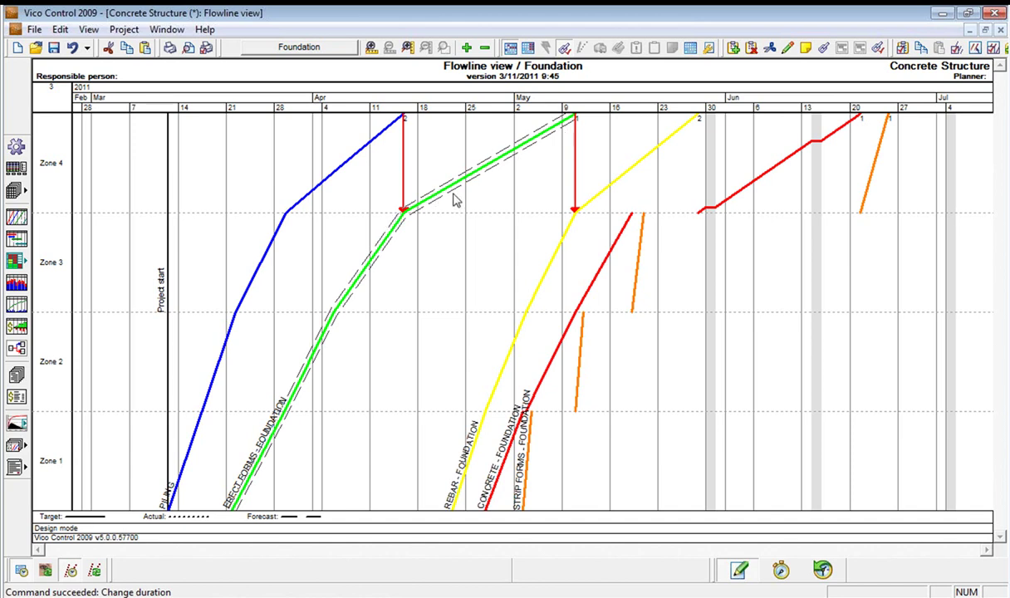
left_click(501, 163)
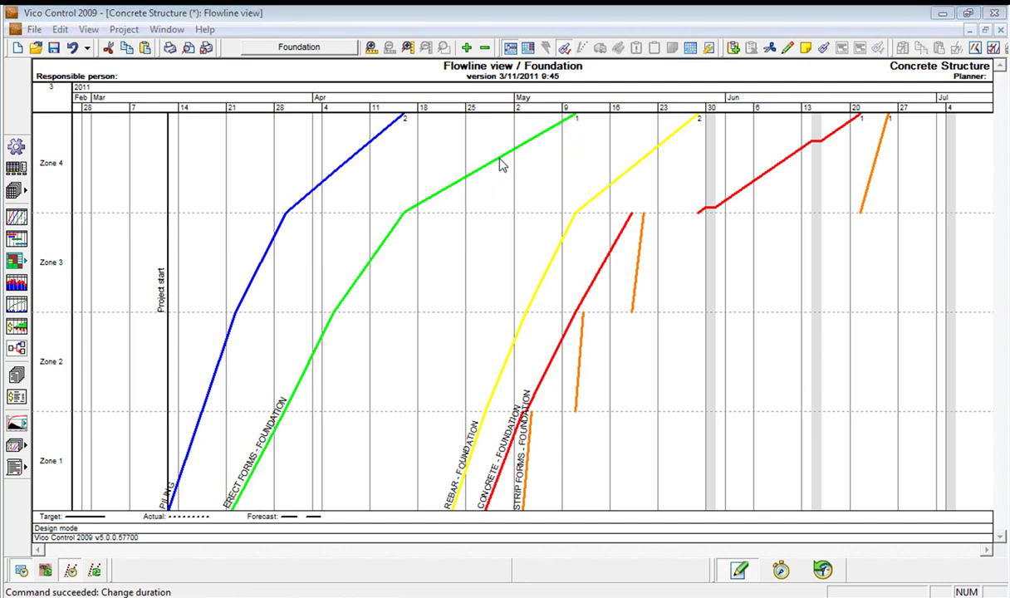
double_click(501, 162)
left_click(600, 185)
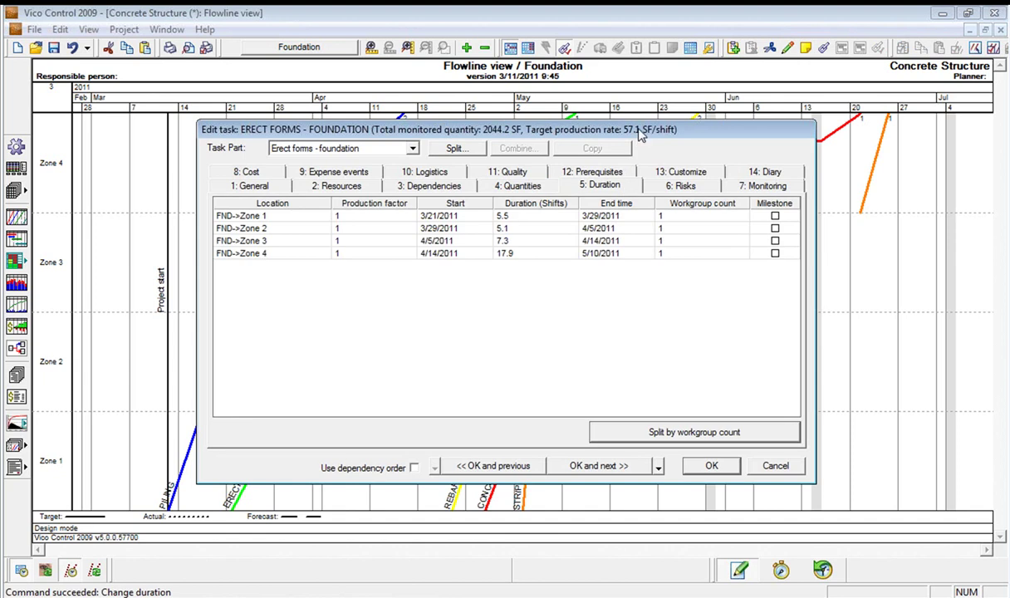
left_click_drag(640, 135, 657, 161)
left_click(719, 282)
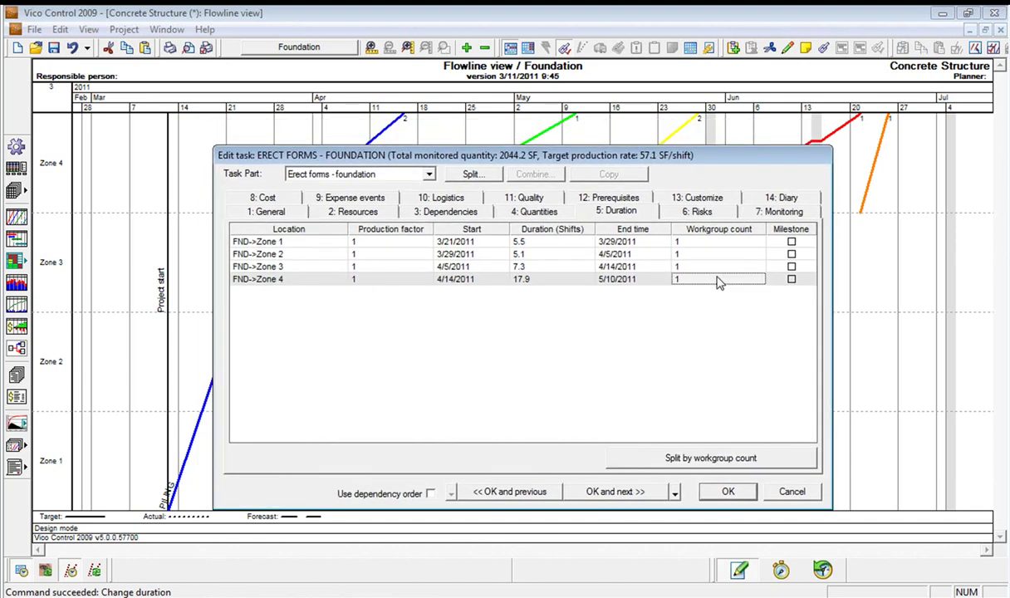
type("2")
key("Return")
left_click(723, 492)
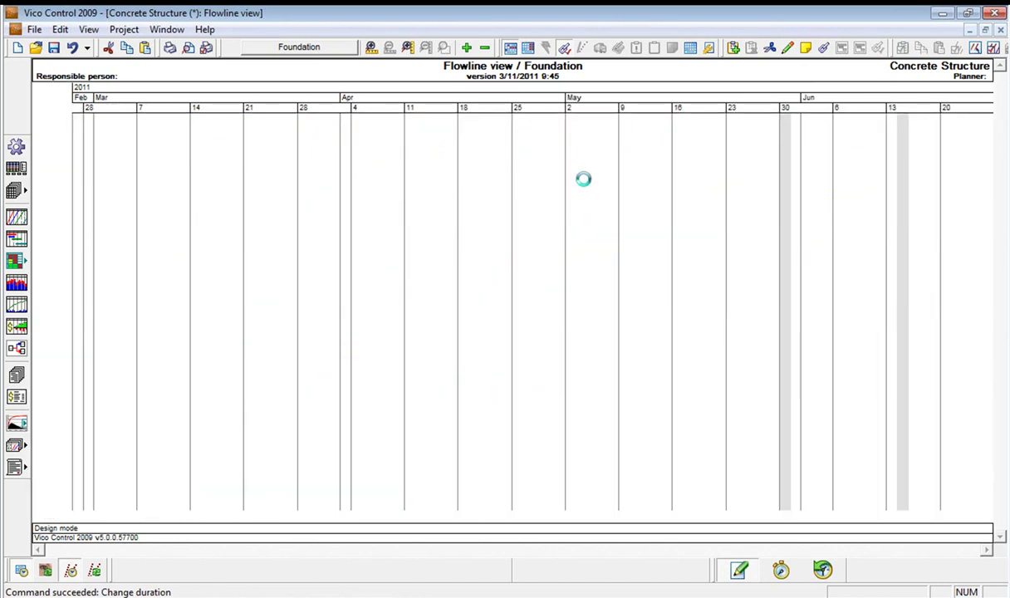
Set the workgroup count of the REBAR - FOUNDATION task to 4 in Zone 4.
double_click(590, 192)
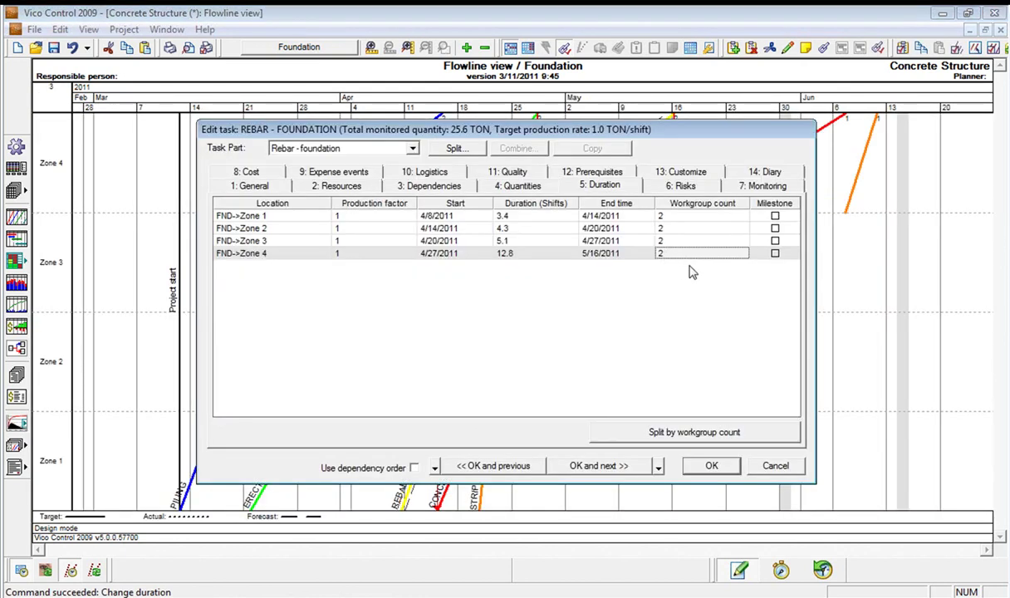
type("4")
key("Return")
left_click(707, 465)
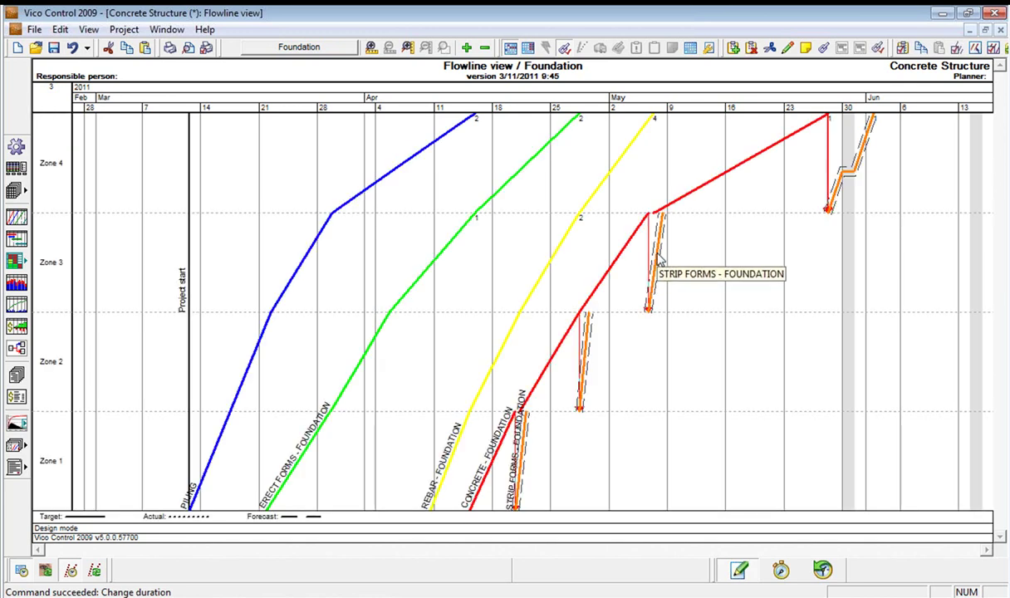
Try pacing the STRIP FORMS - FOUNDATION task as continuous work, and restore its unpaced as-soon-as-possible timing.
right_click(661, 259)
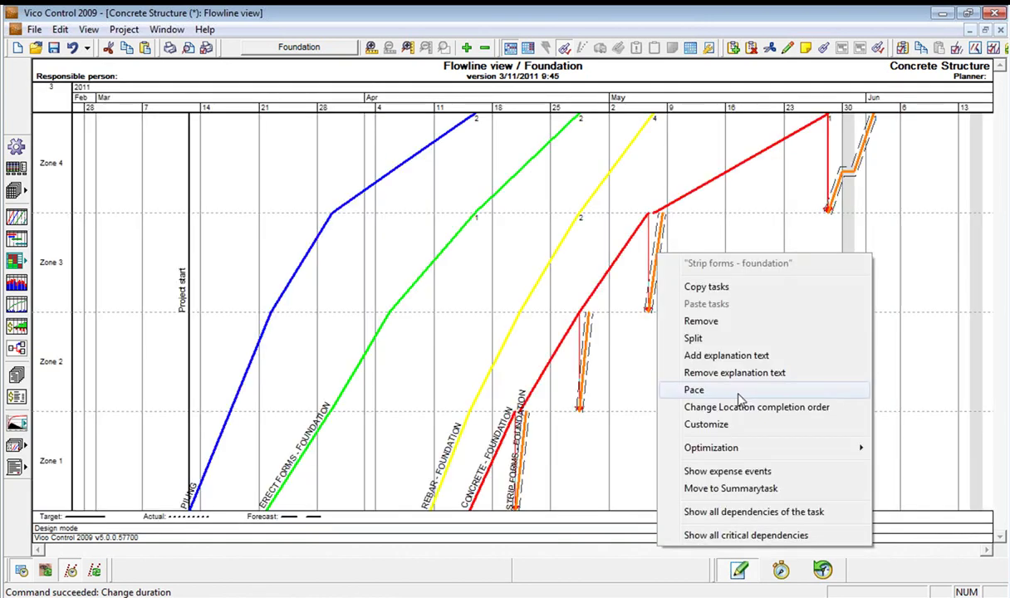
left_click(739, 395)
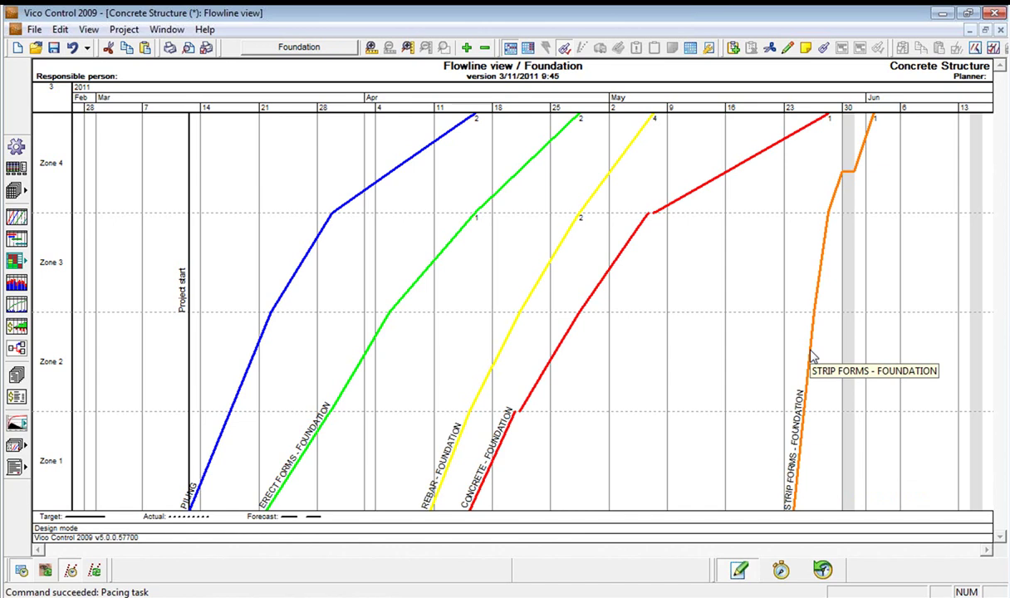
double_click(812, 355)
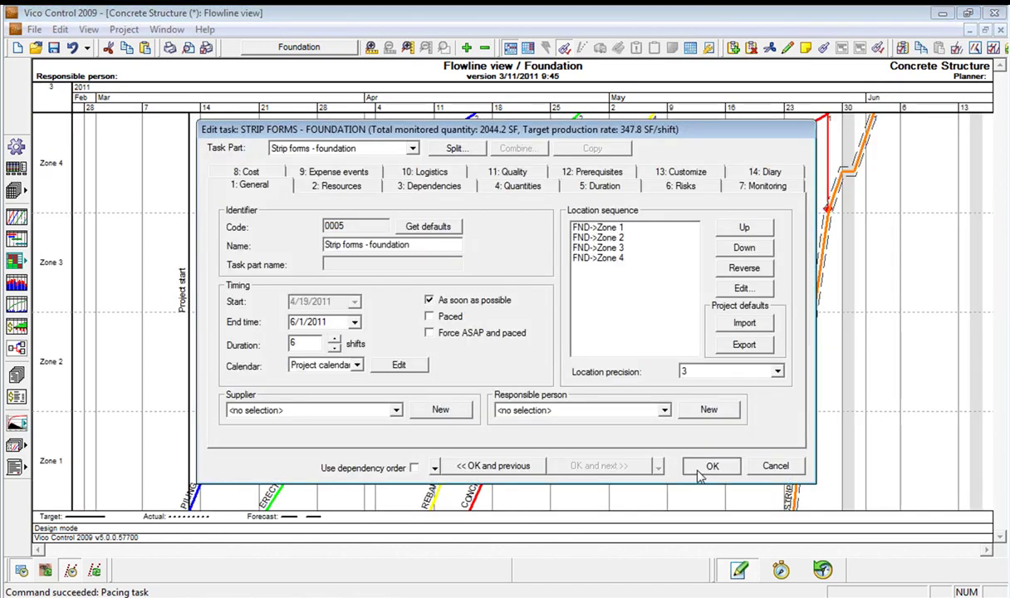
left_click(710, 525)
left_click(710, 465)
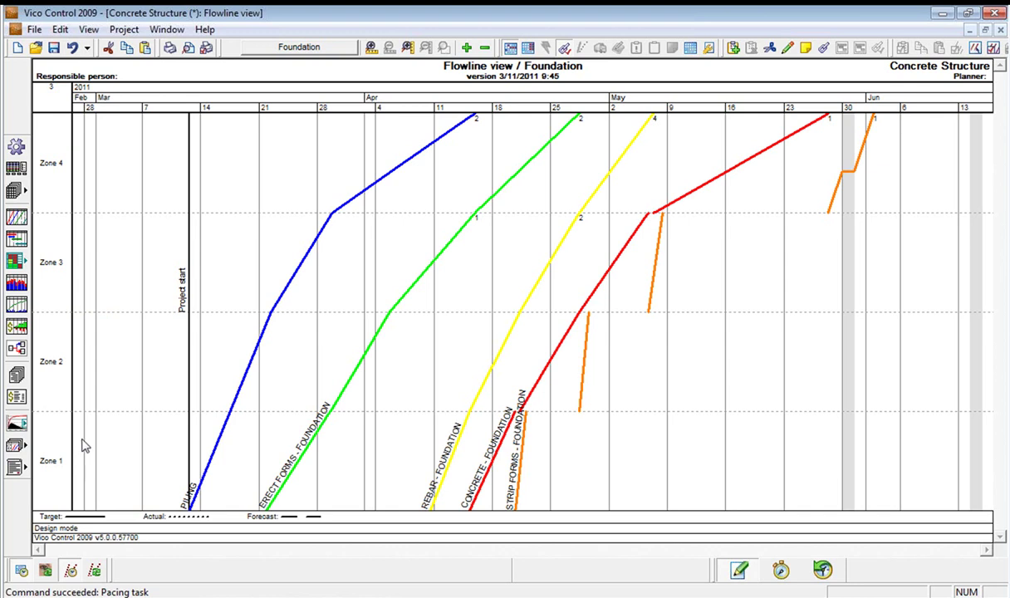
Save the Concrete Structure schedule and close Vico Control to return to Vico Office.
left_click(55, 50)
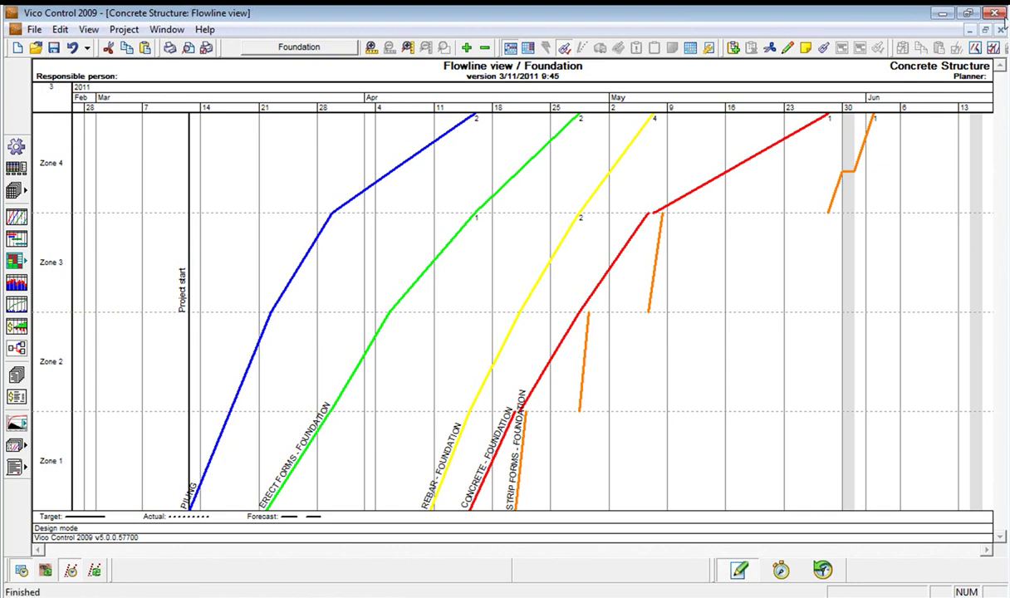
left_click(997, 12)
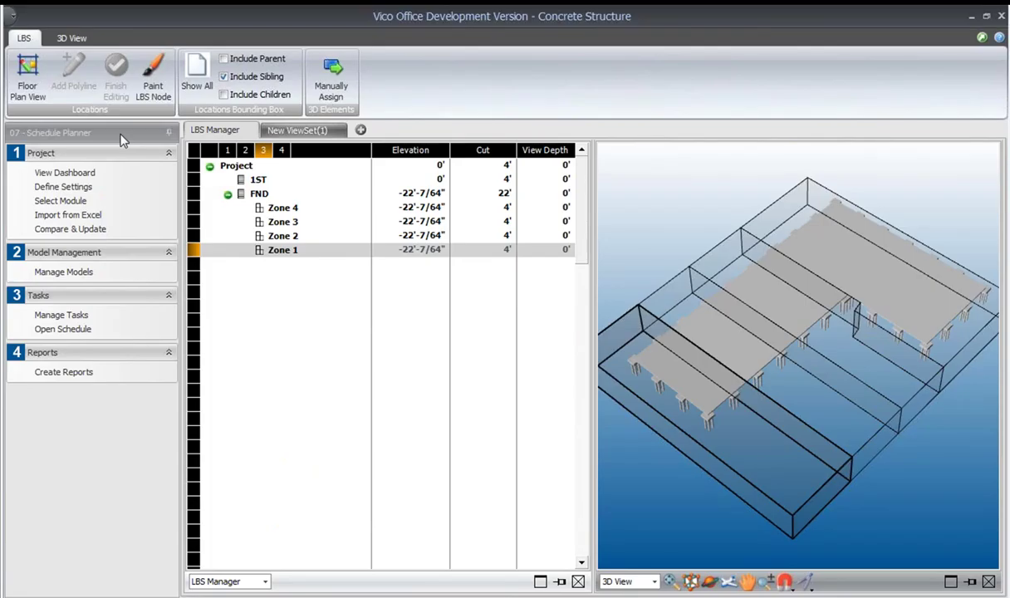
Switch the workflow to the 08 - 4D Manager module and open Explore 4D for the project.
left_click(121, 134)
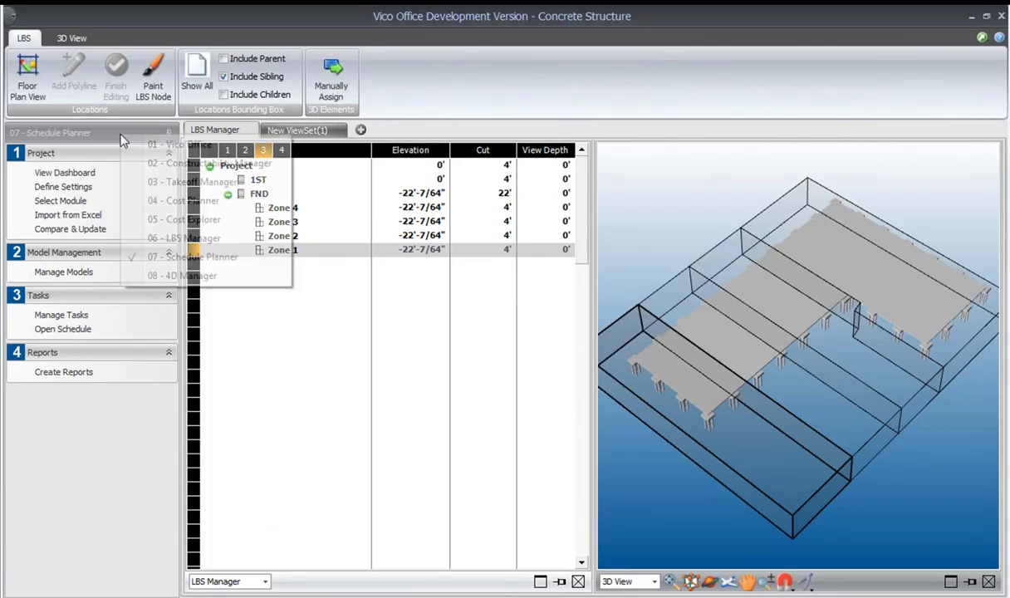
left_click(137, 275)
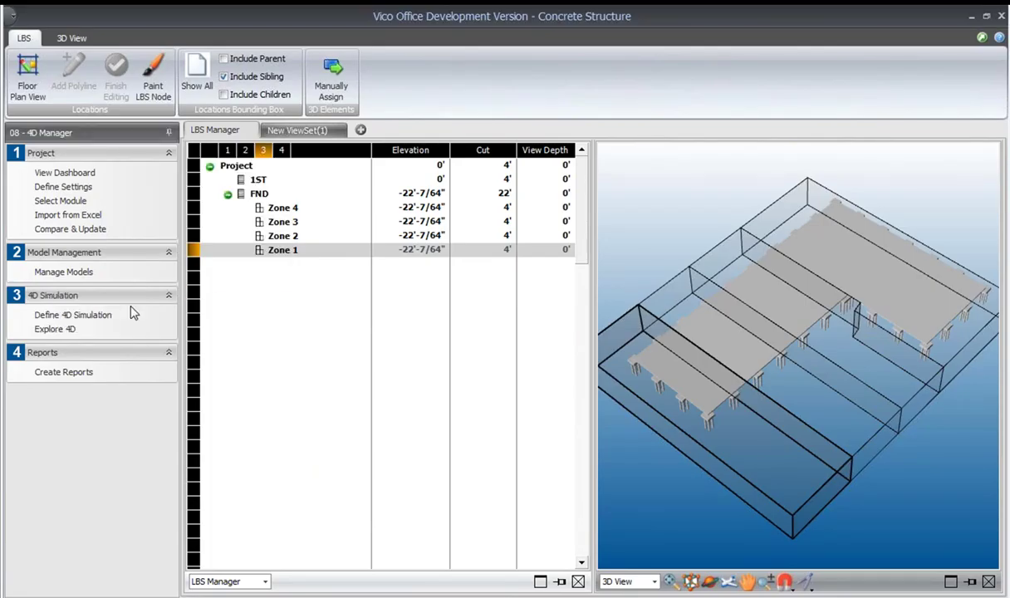
left_click(56, 329)
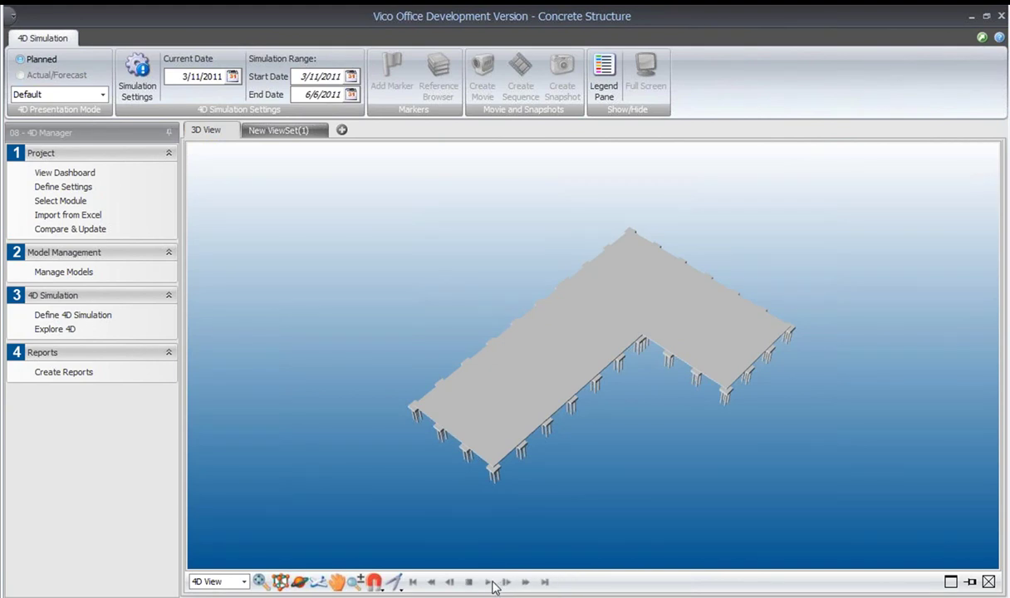
Play the planned 4D simulation of the foundation, and briefly display the task groups legend to check its colors.
left_click(494, 582)
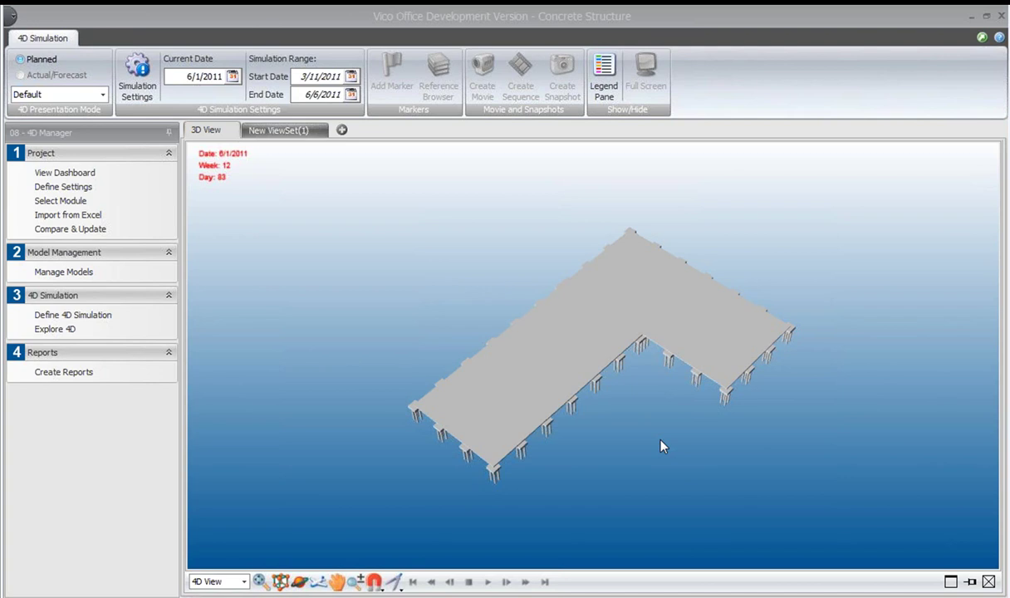
left_click(604, 94)
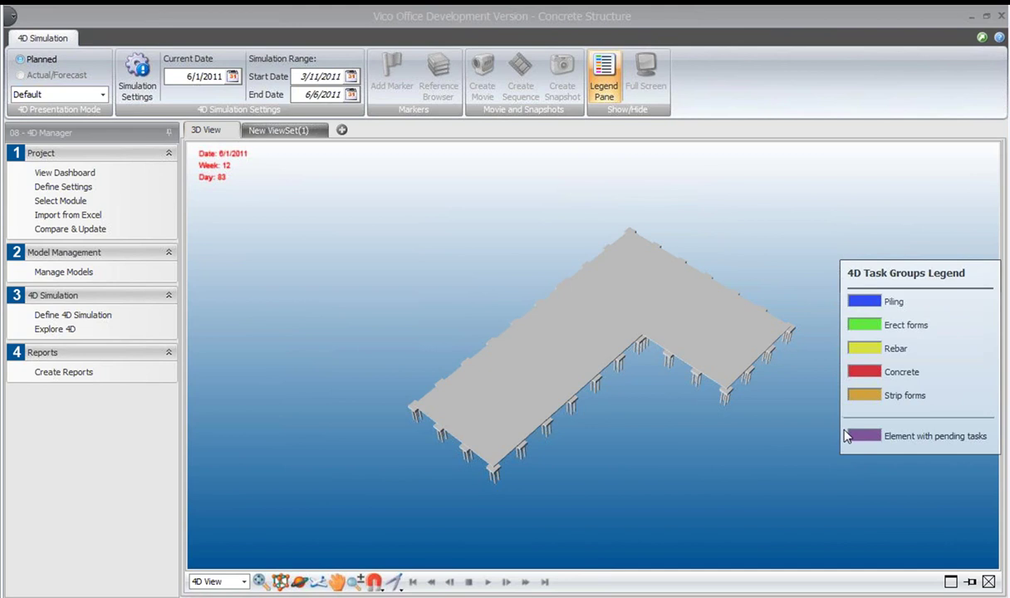
left_click(603, 88)
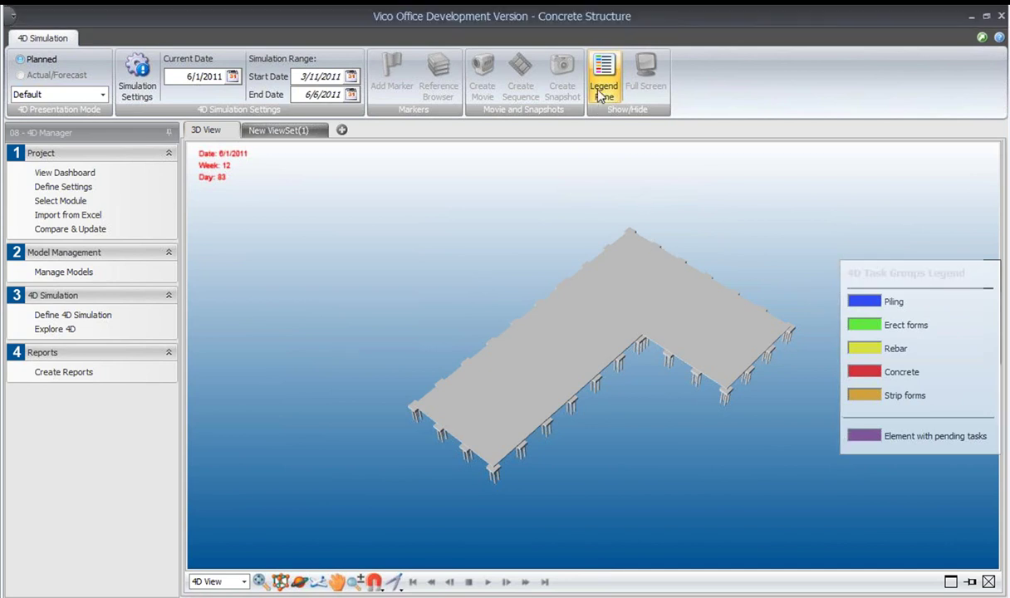